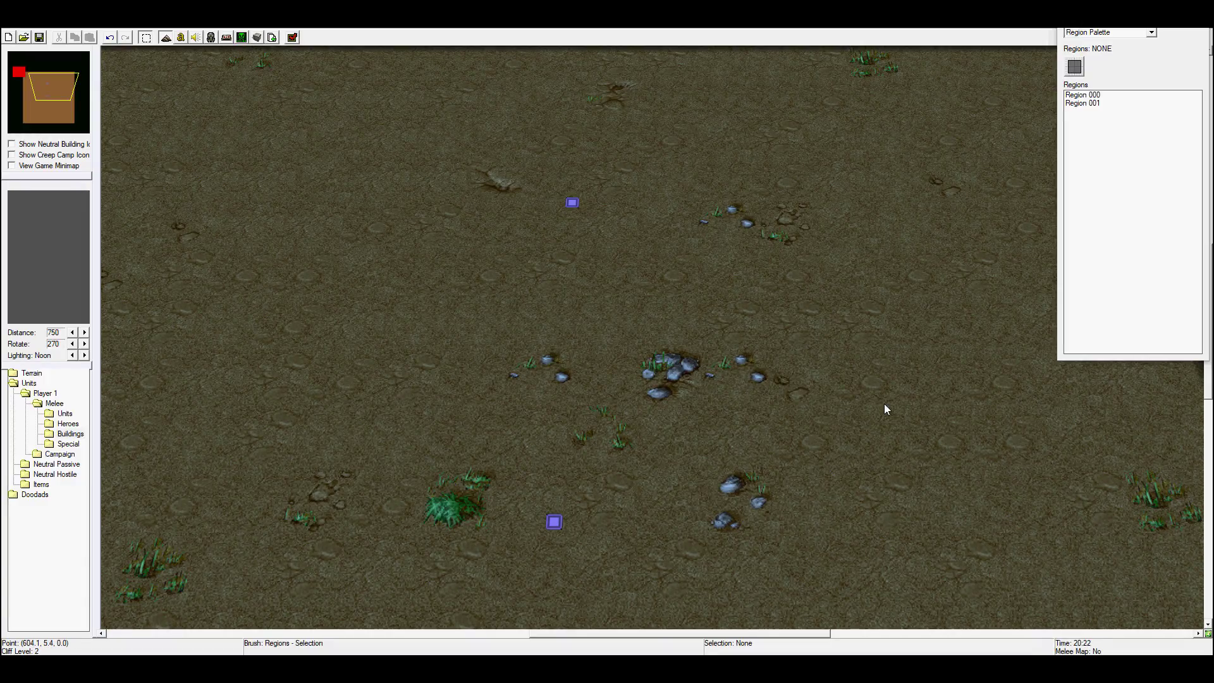
Step: Open the Trigger Editor to show the spawn trigger creating a Footman at Region 000
left_click(180, 37)
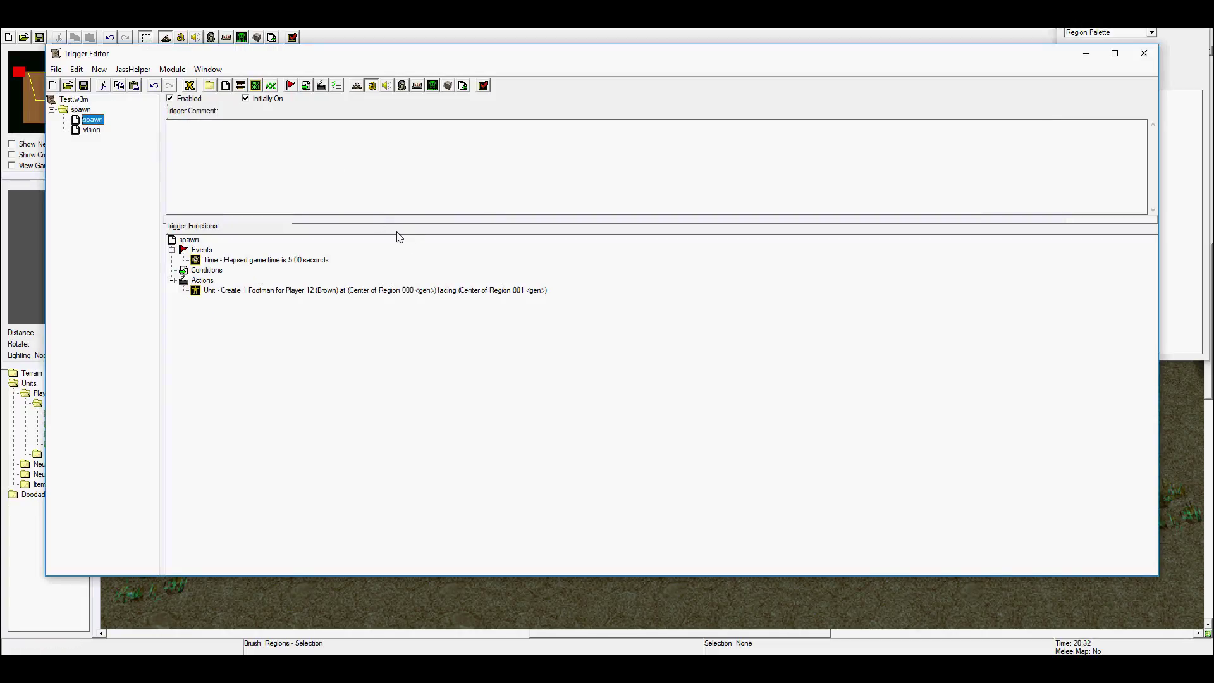
Step: Create trigger 'move 1' with a Unit Enters Region event picked on the map as Region 000
left_click(225, 85)
type("move ")
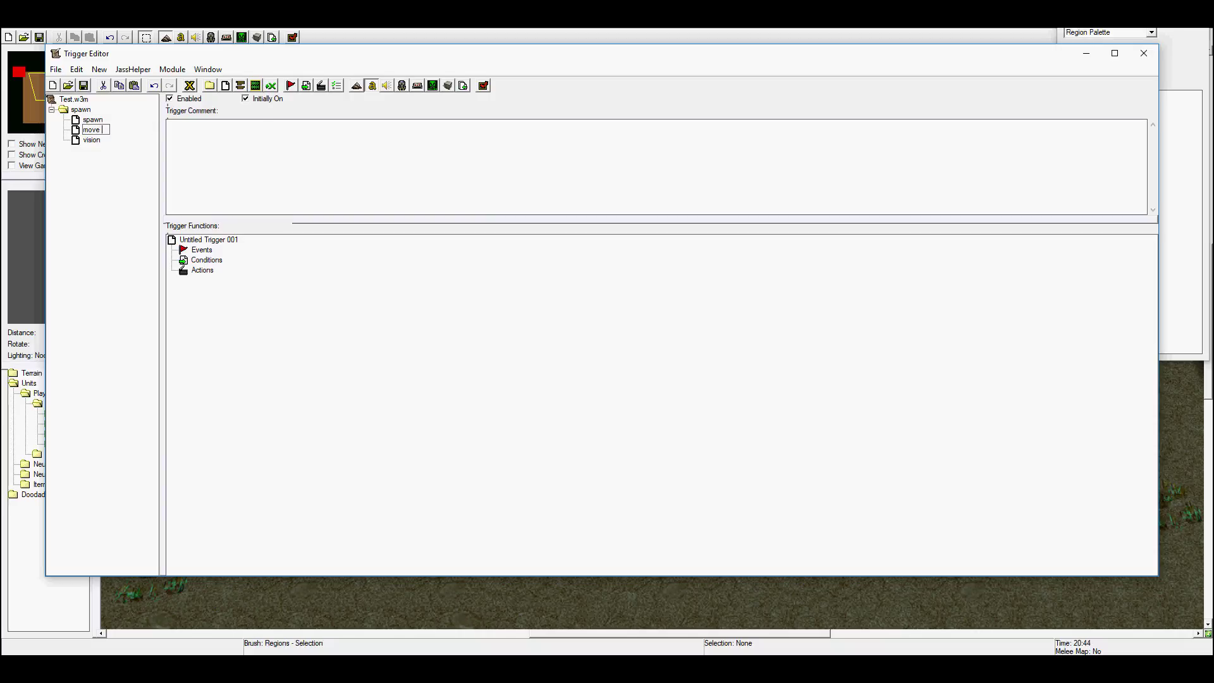
type("1")
key("Return")
left_click(291, 87)
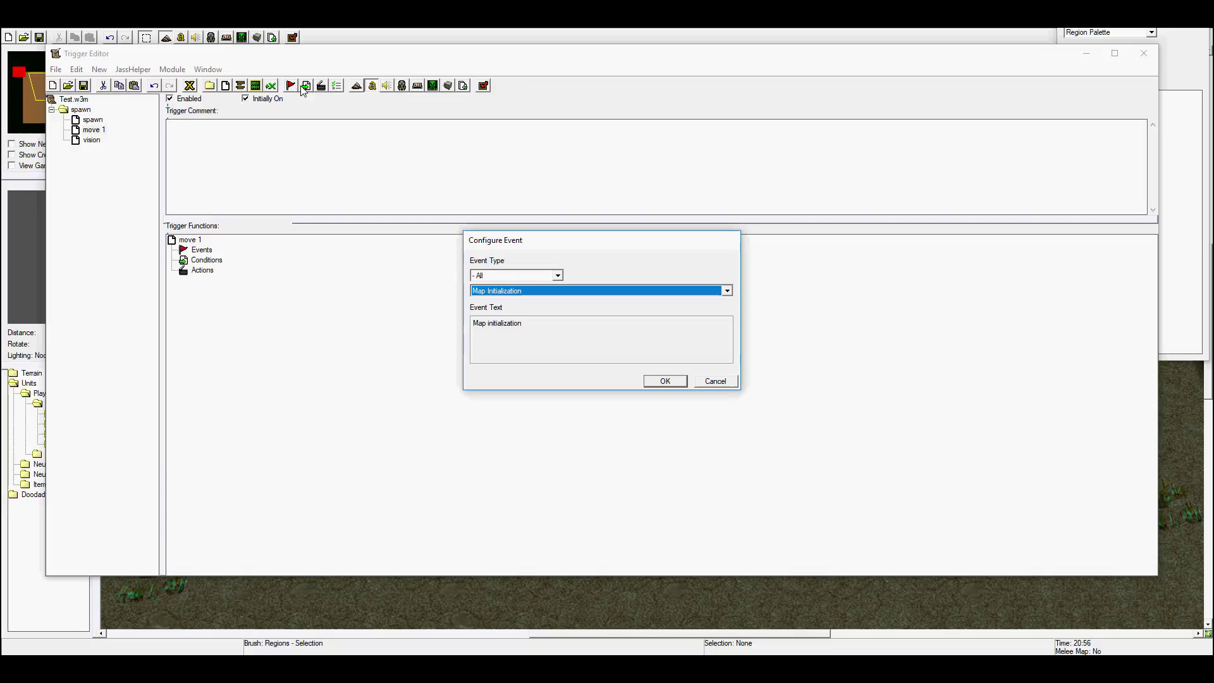
left_click(570, 293)
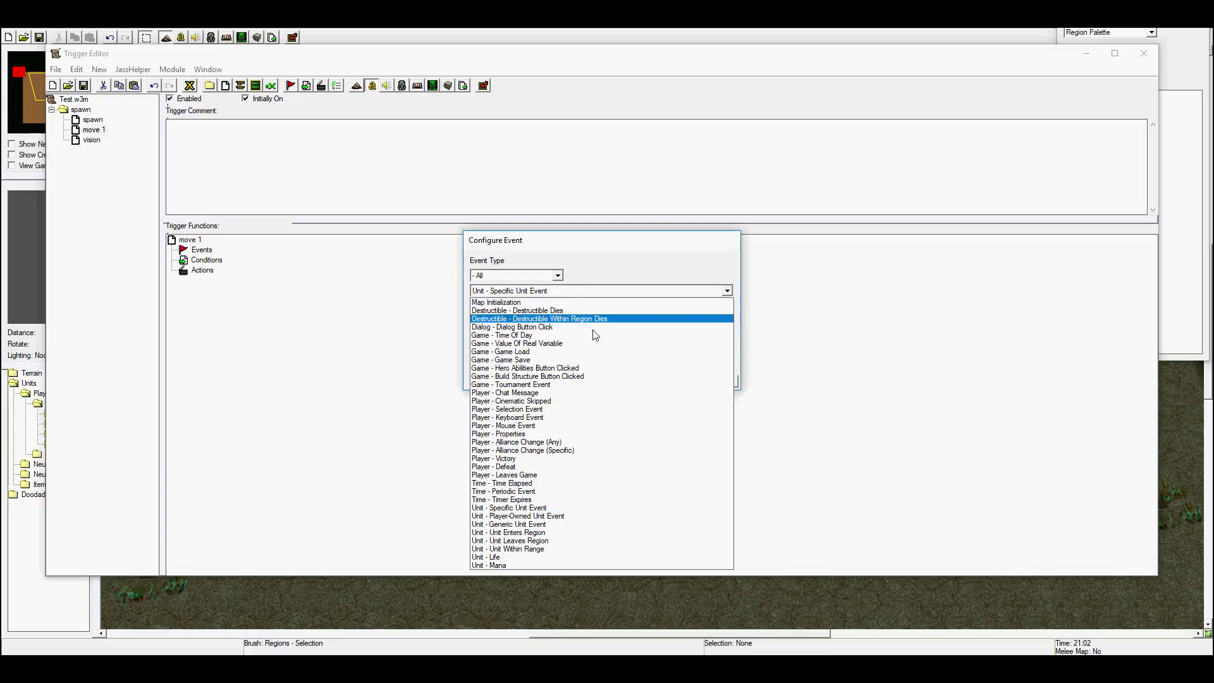
left_click(526, 531)
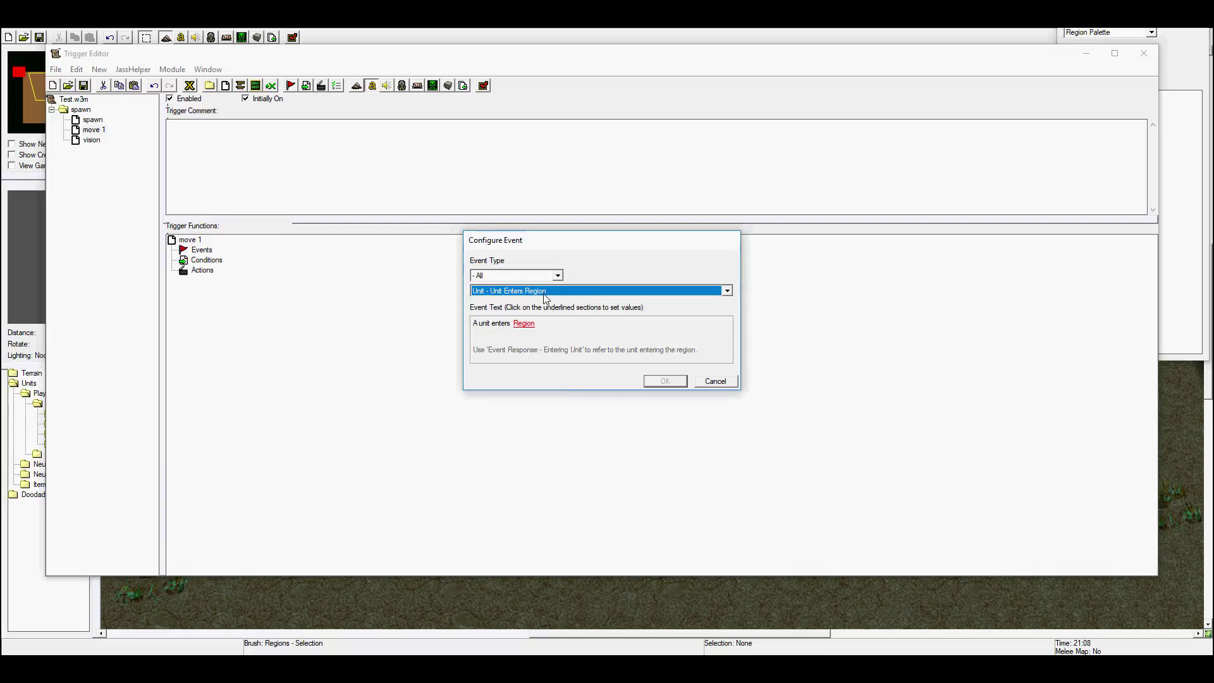
left_click(526, 324)
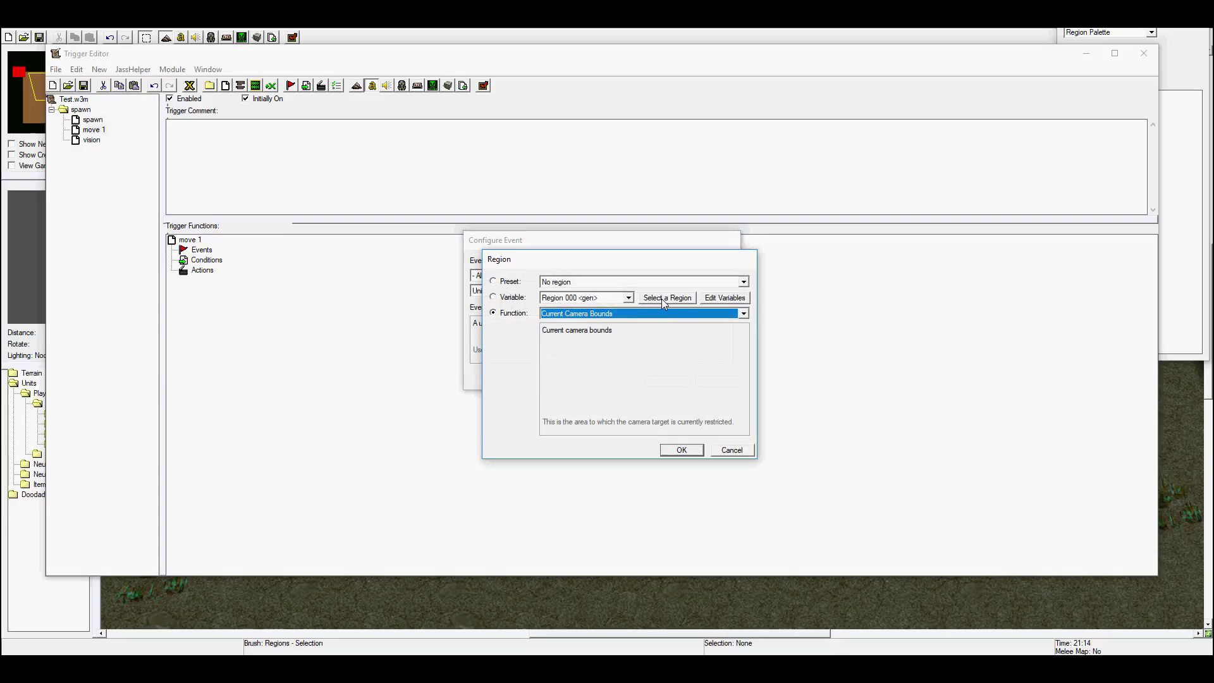
left_click(661, 298)
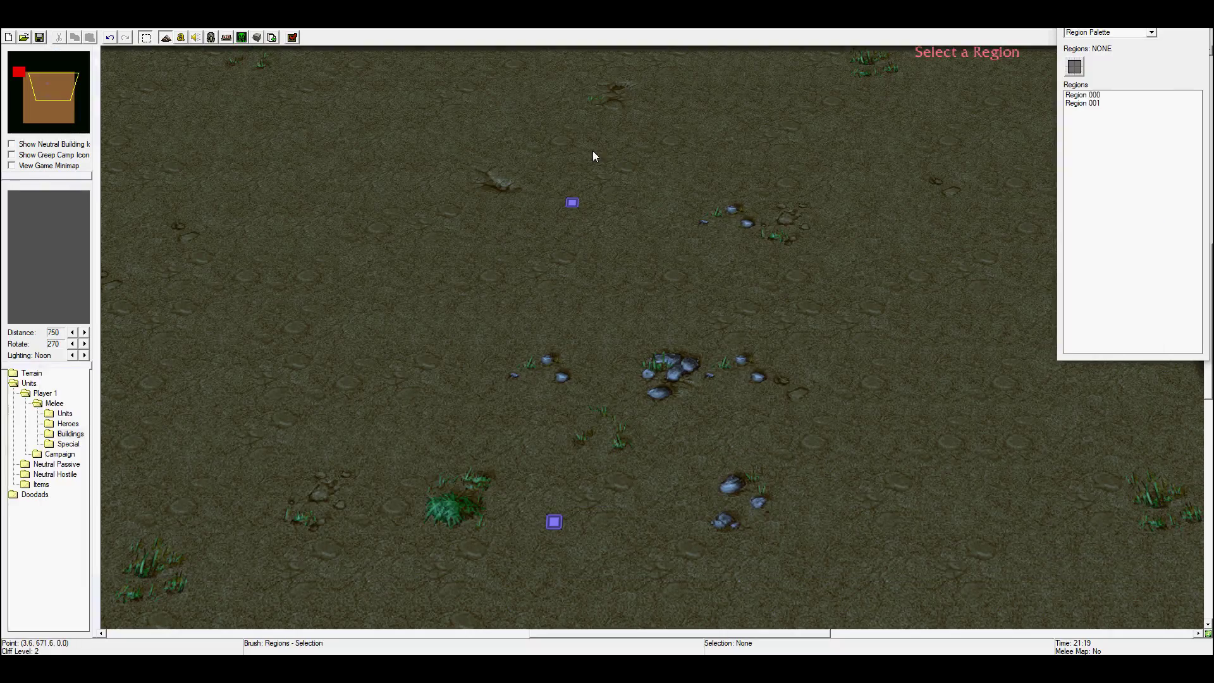
left_click(574, 203)
left_click(679, 450)
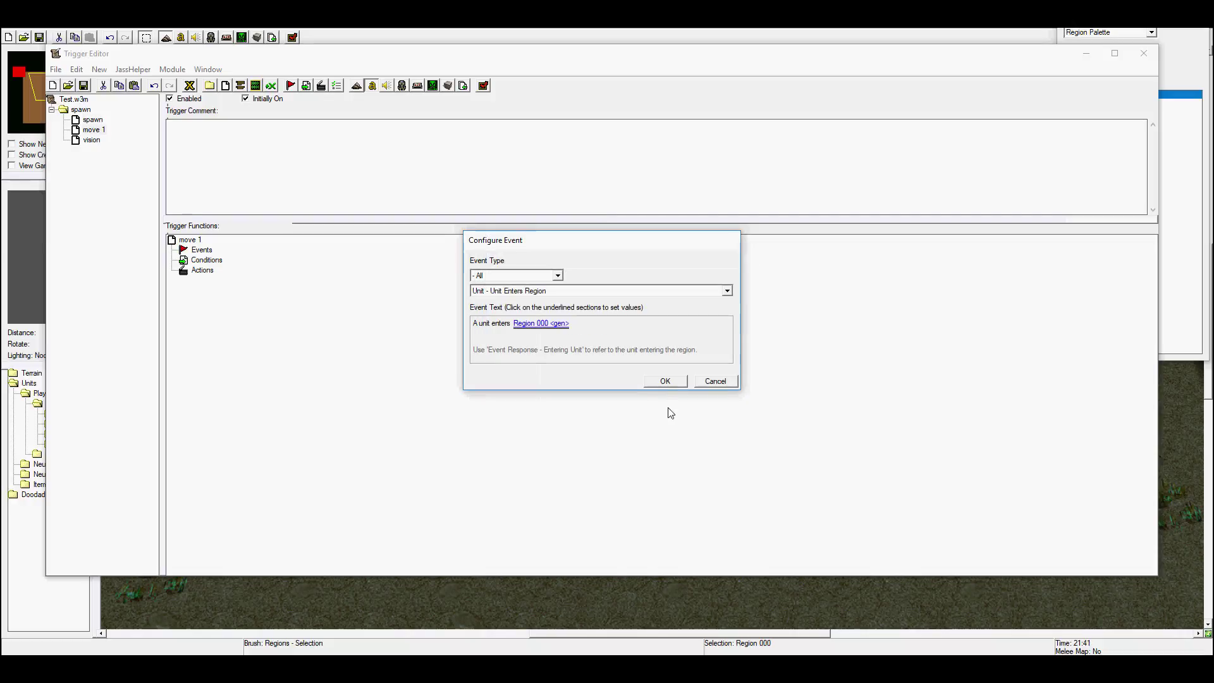
left_click(665, 381)
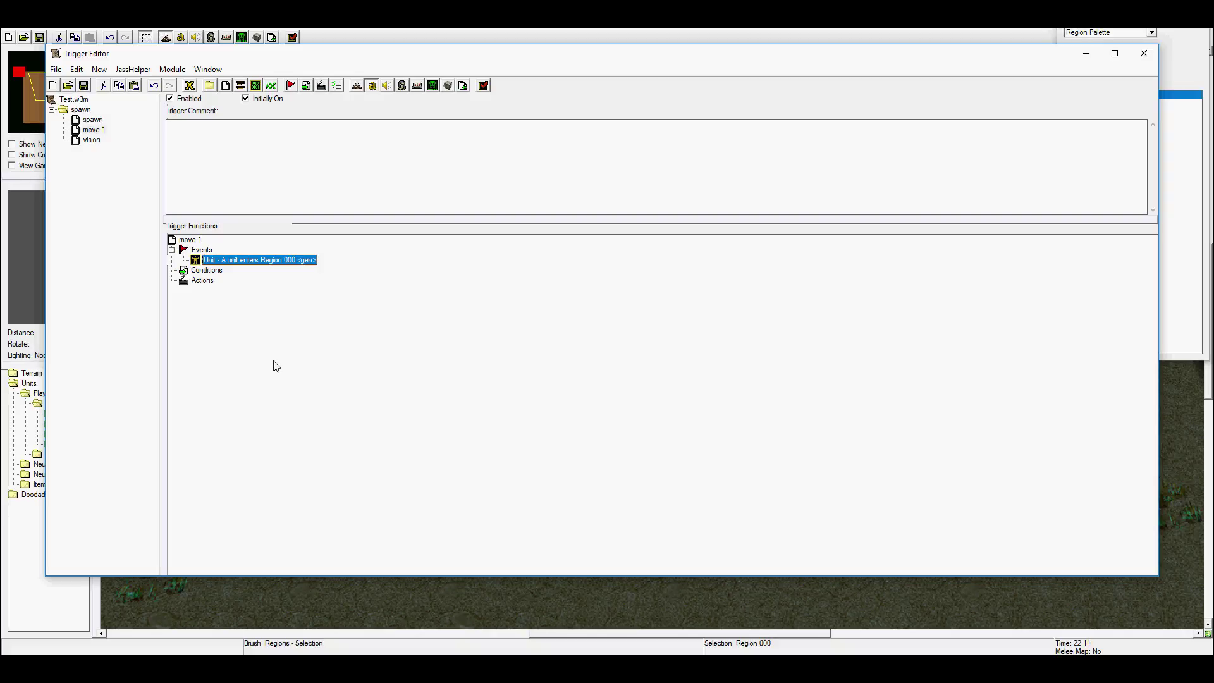
Step: Add a player comparison condition checking the owner of the entering unit
left_click(208, 272)
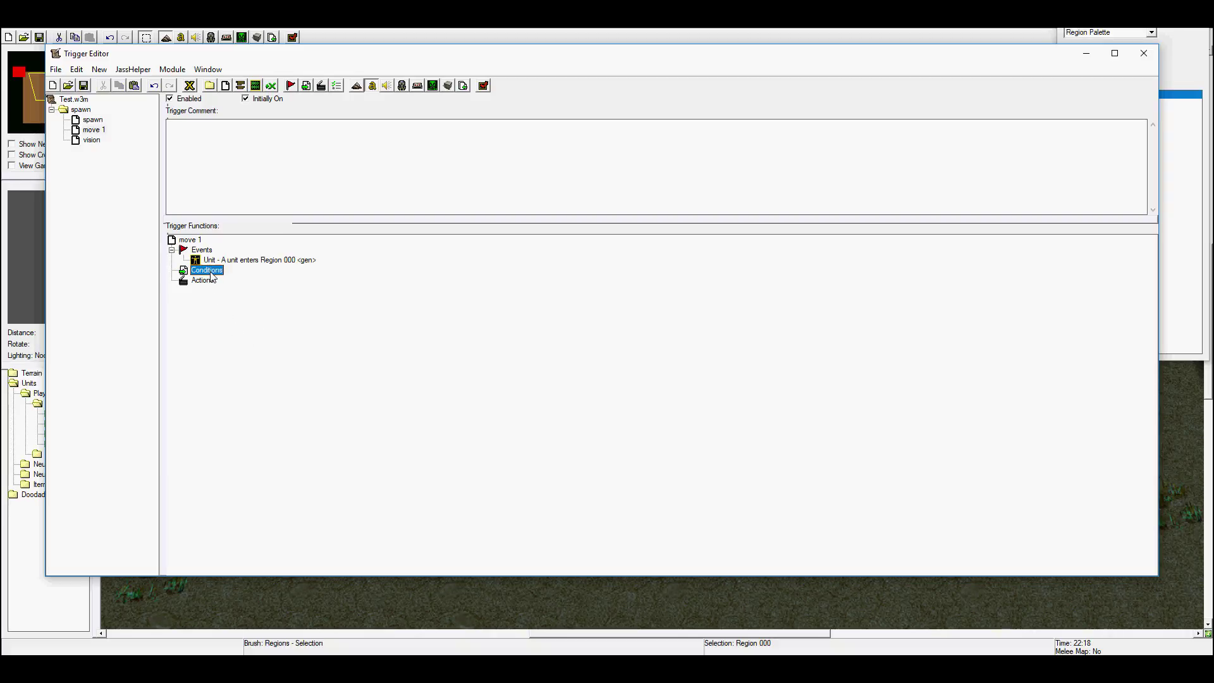
left_click(306, 86)
left_click(503, 290)
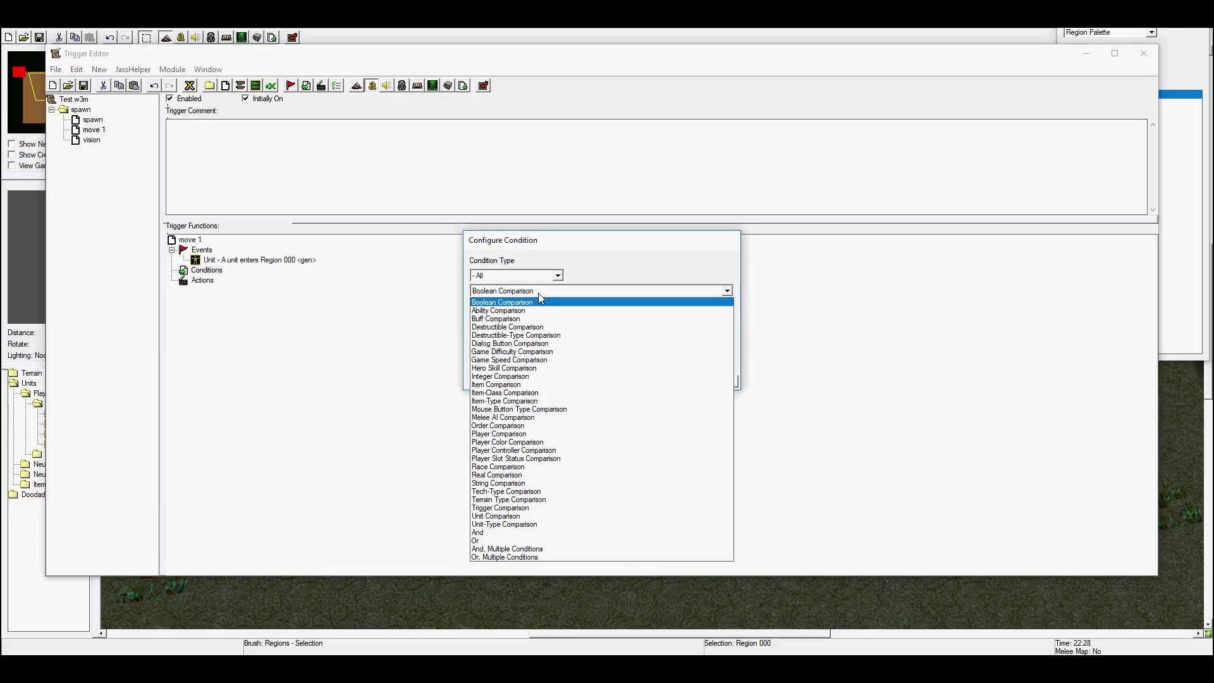
left_click(519, 434)
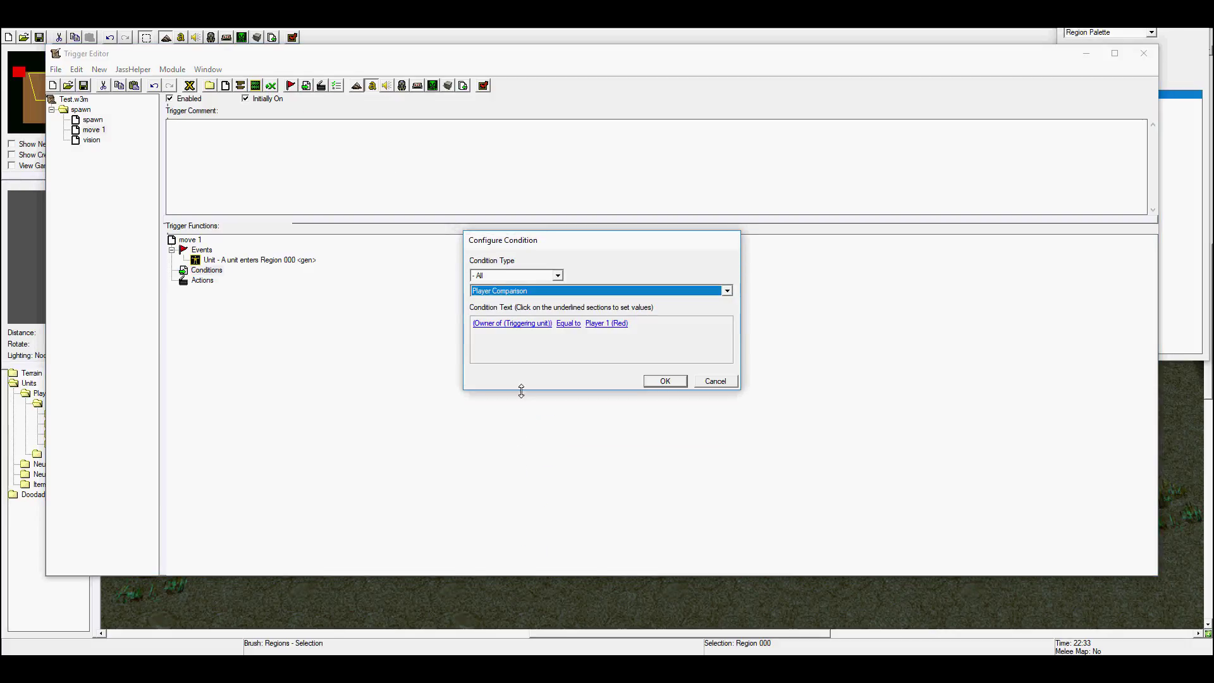
left_click(505, 324)
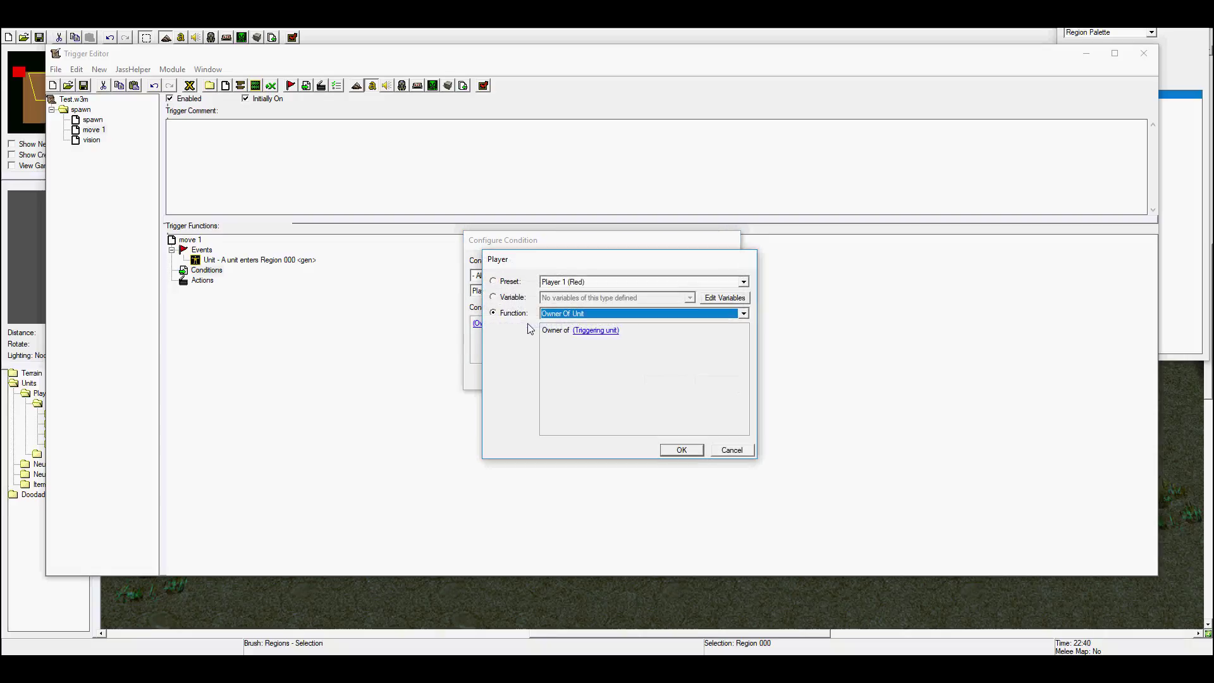
left_click(596, 333)
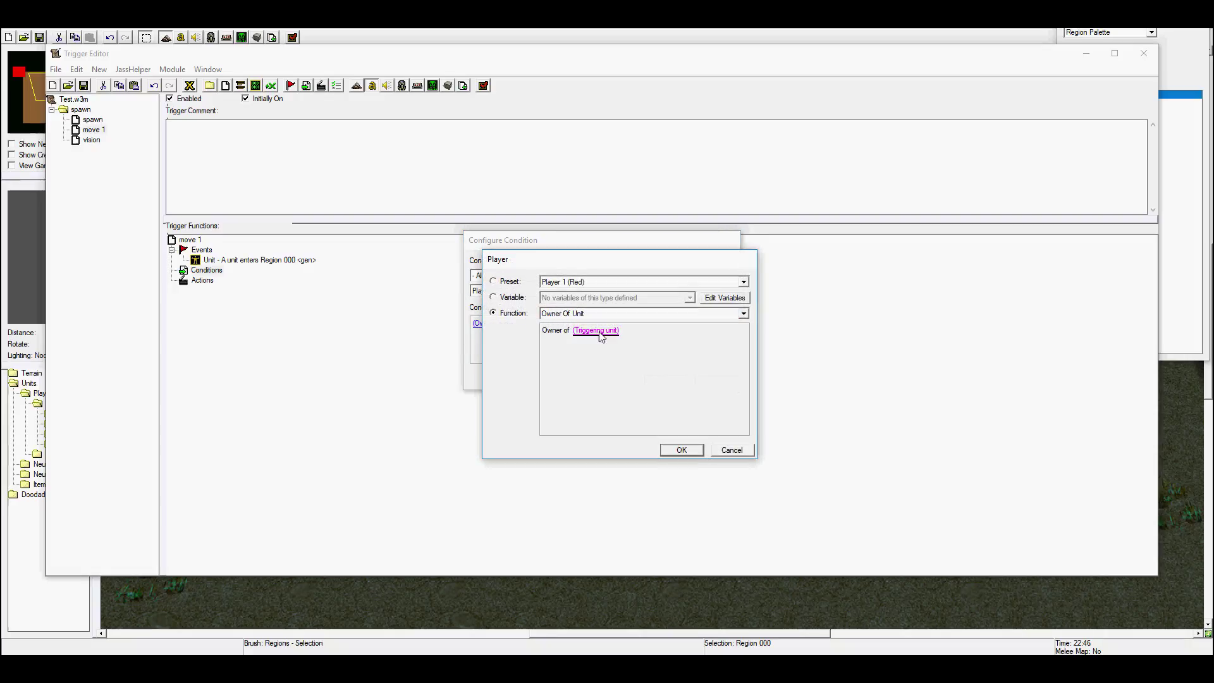
left_click(639, 334)
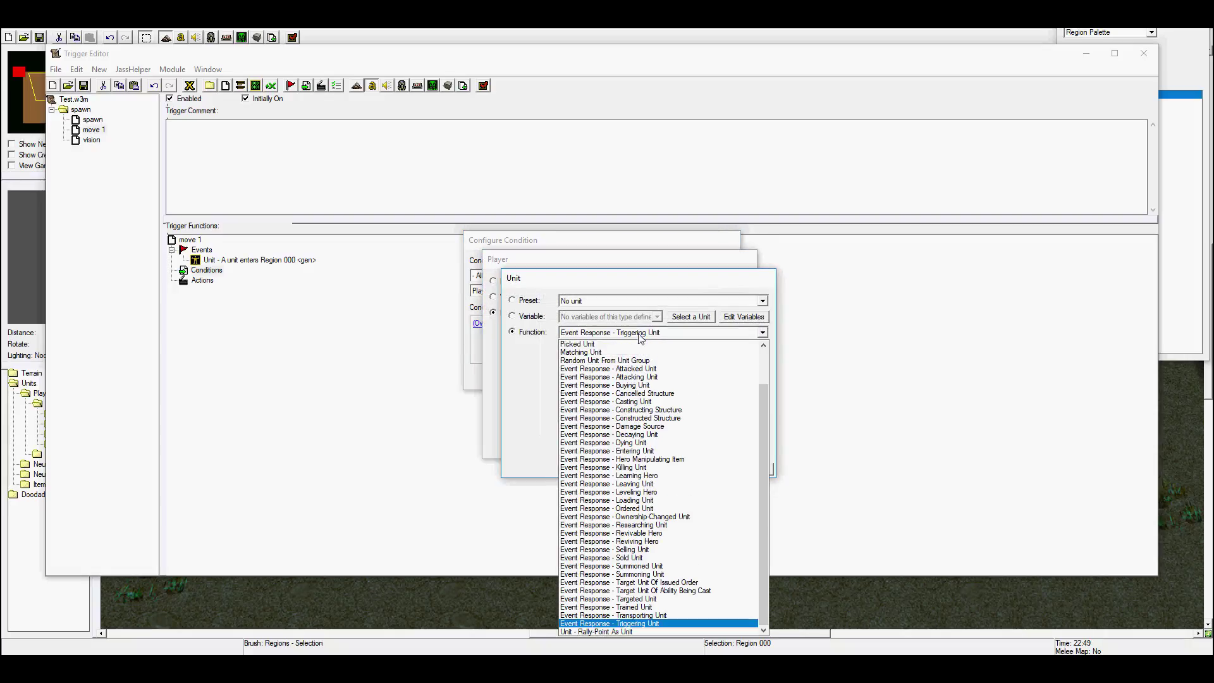
left_click(646, 454)
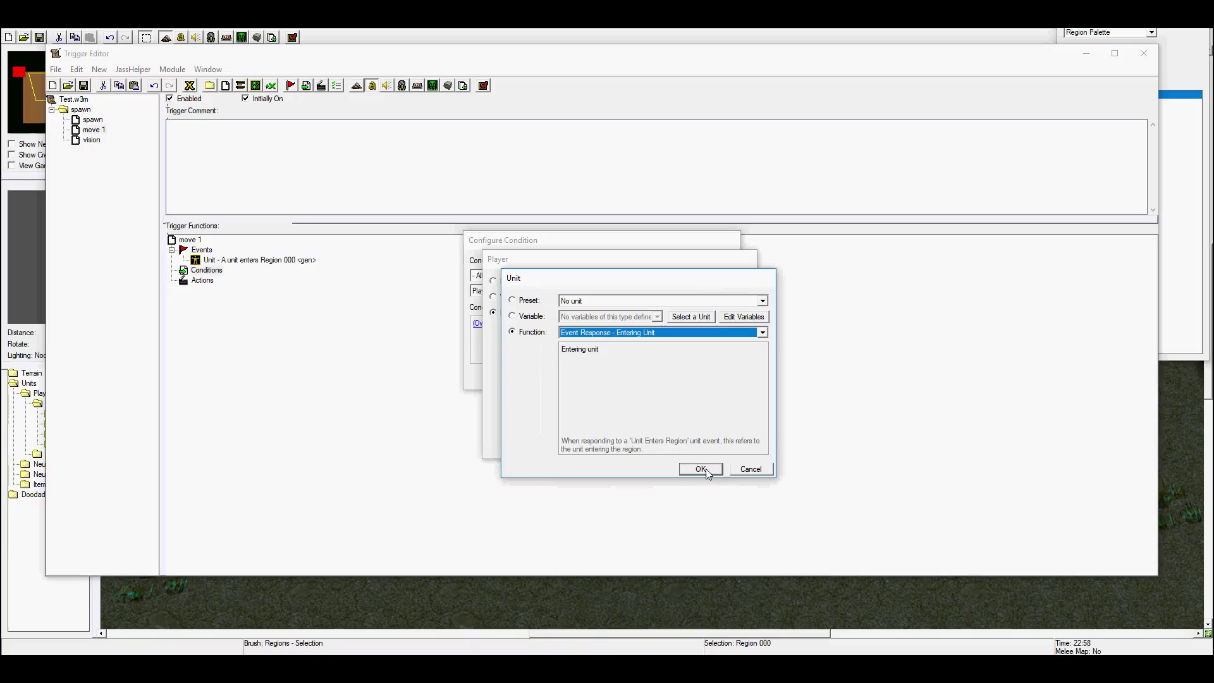
left_click(706, 469)
left_click(699, 448)
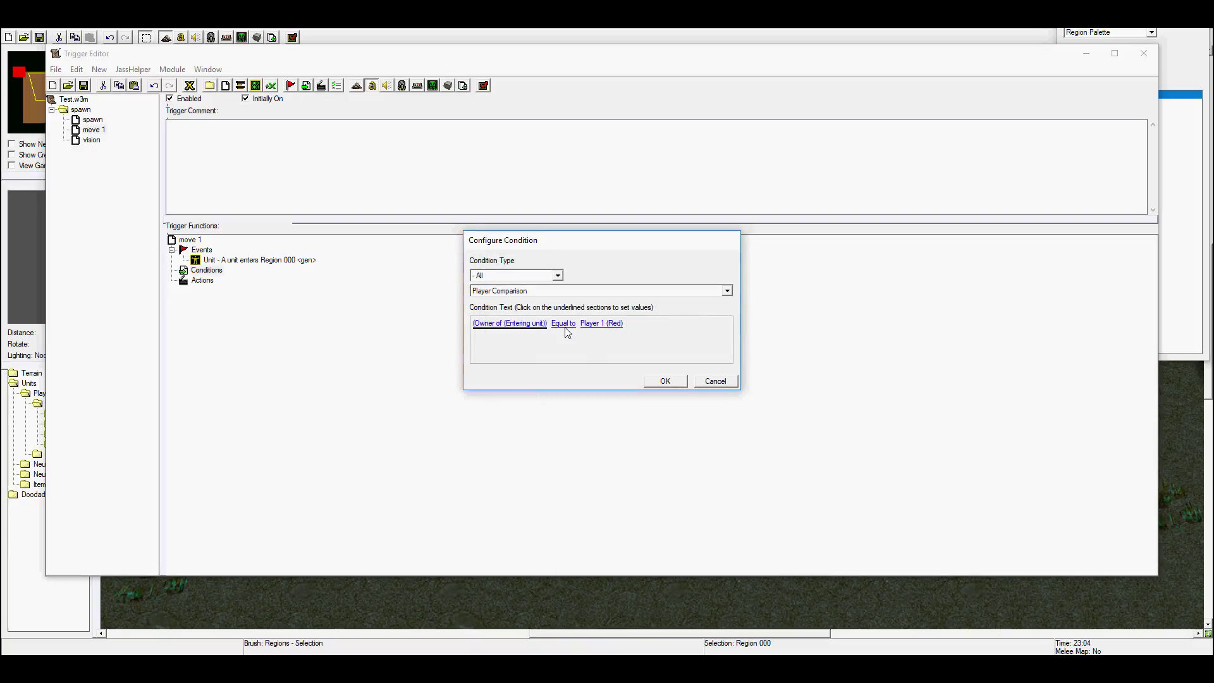
Step: Set the compared player to Player 12 (Brown), then return to move 1
left_click(607, 324)
left_click(602, 281)
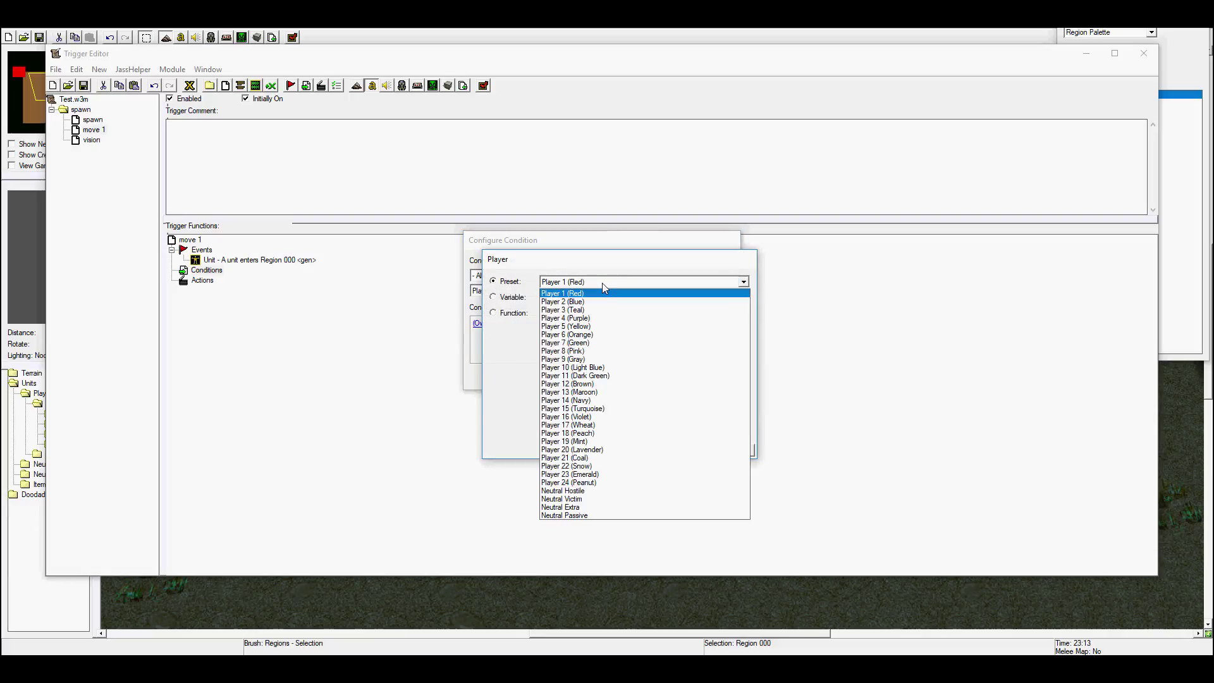
left_click(594, 384)
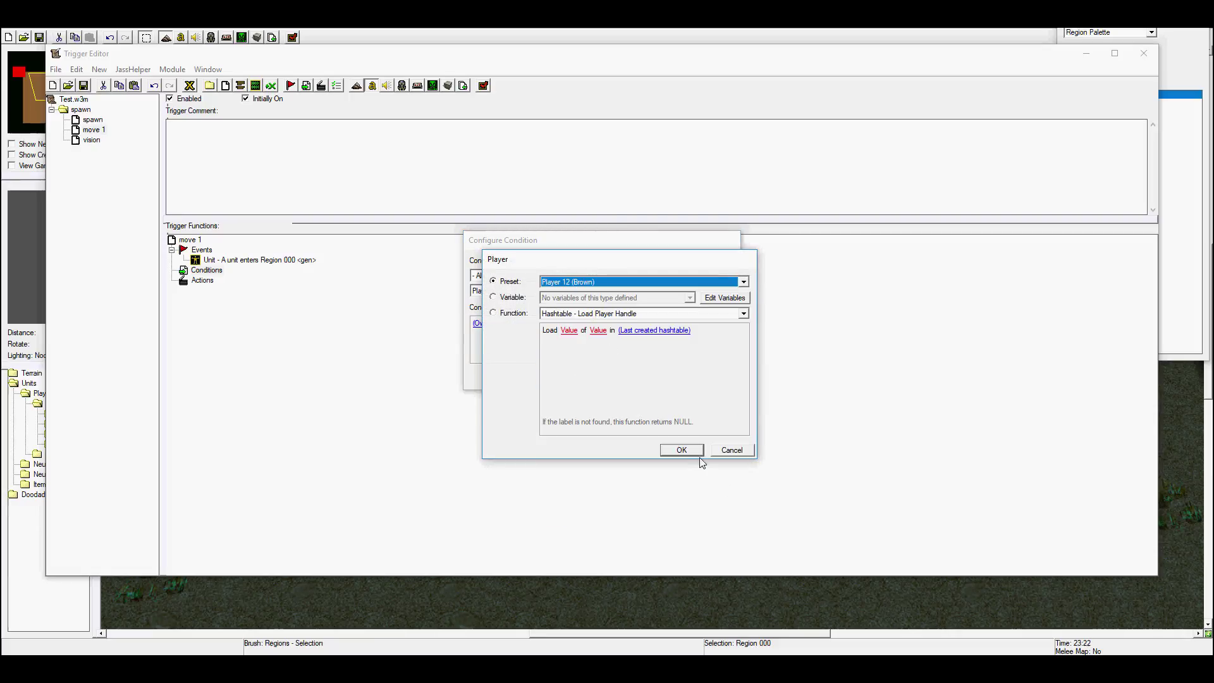
left_click(677, 449)
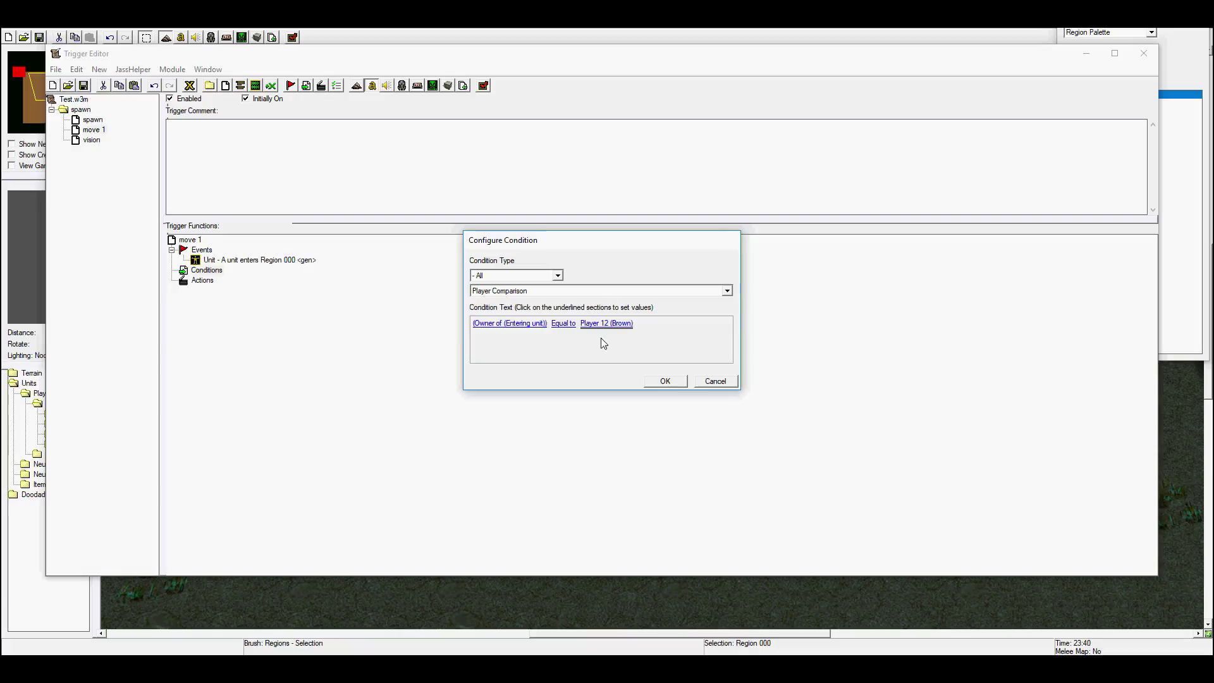
left_click(665, 382)
left_click(93, 120)
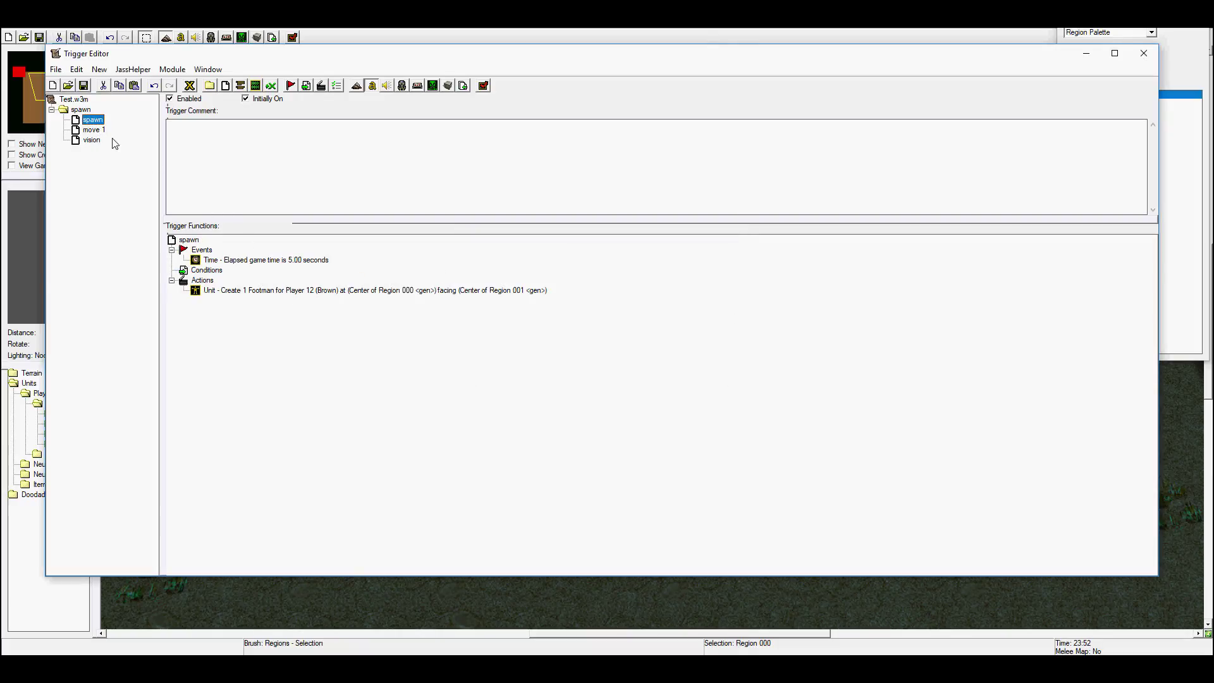
key("Down")
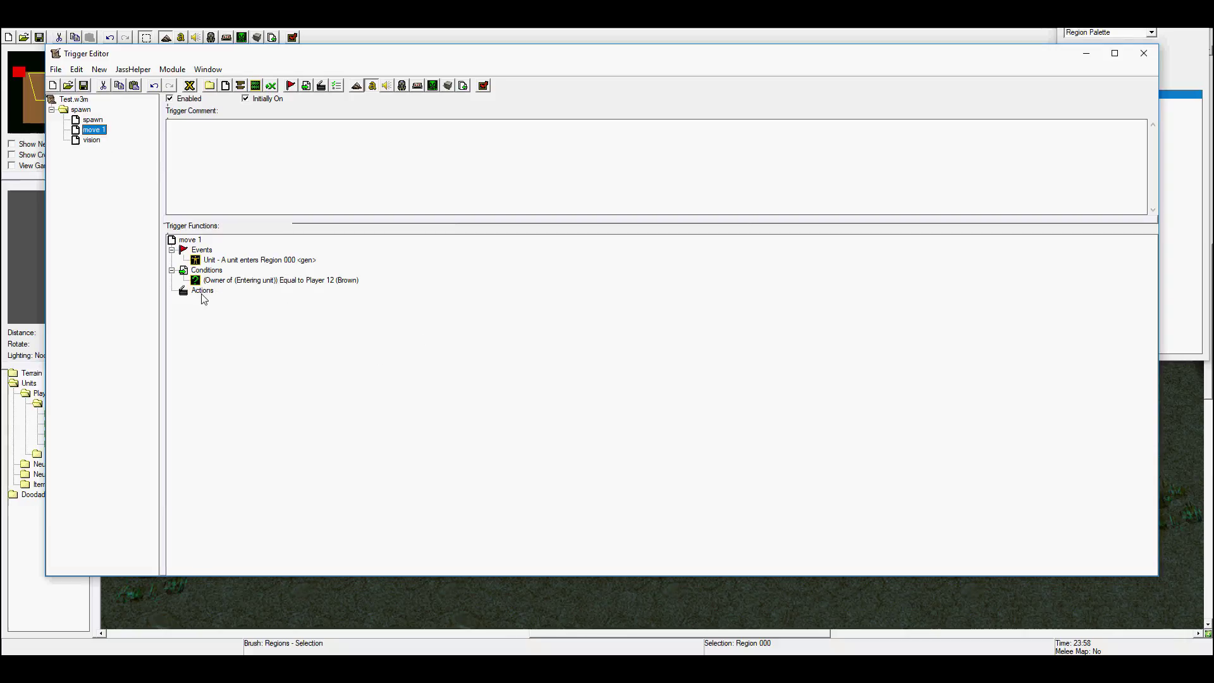
Step: Add an Issue Order Targeting A Point action ordering the entering unit
left_click(202, 292)
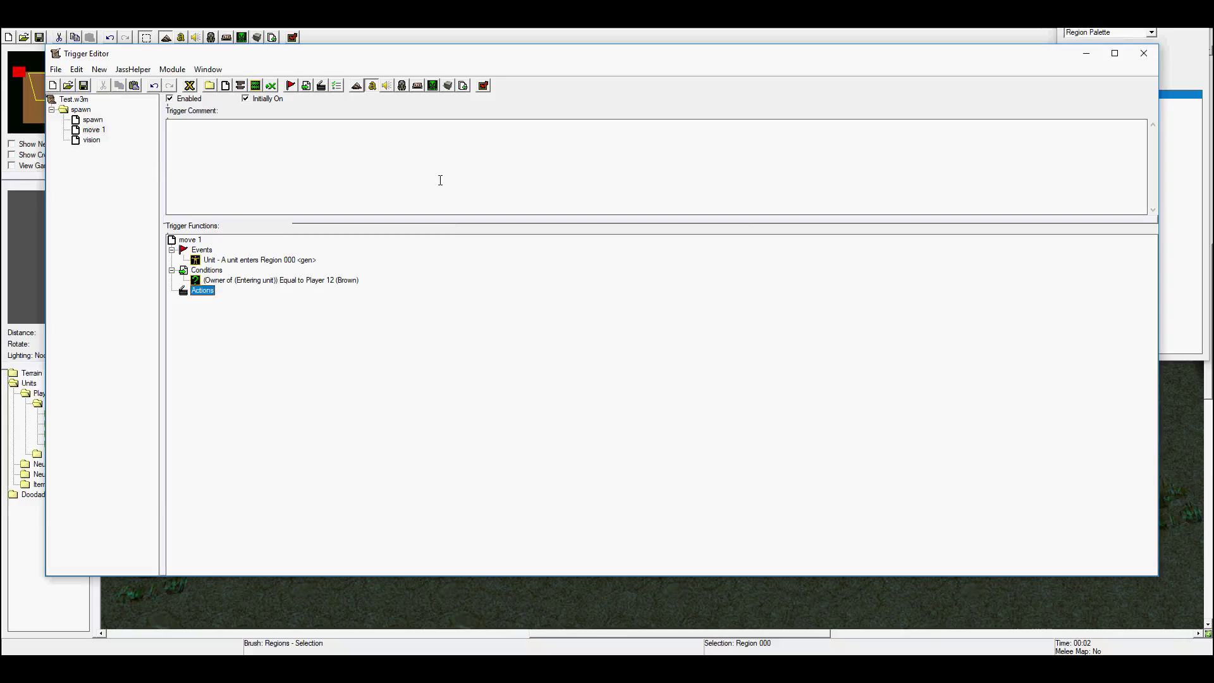
left_click(322, 86)
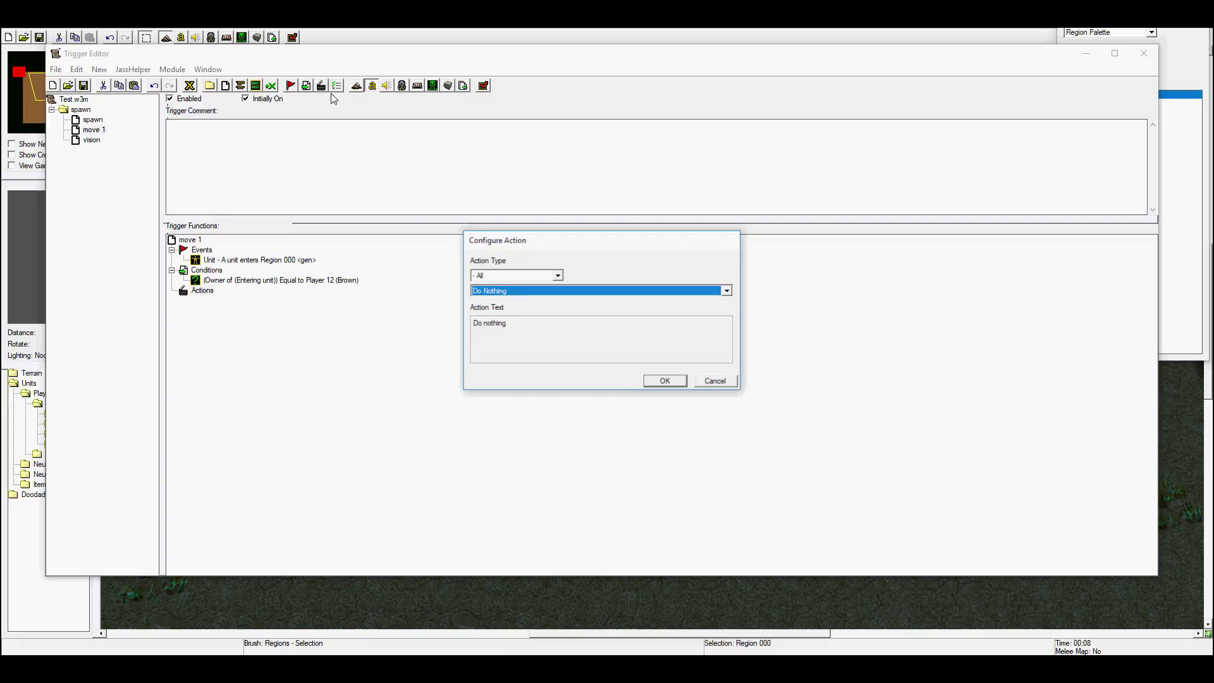
left_click(537, 292)
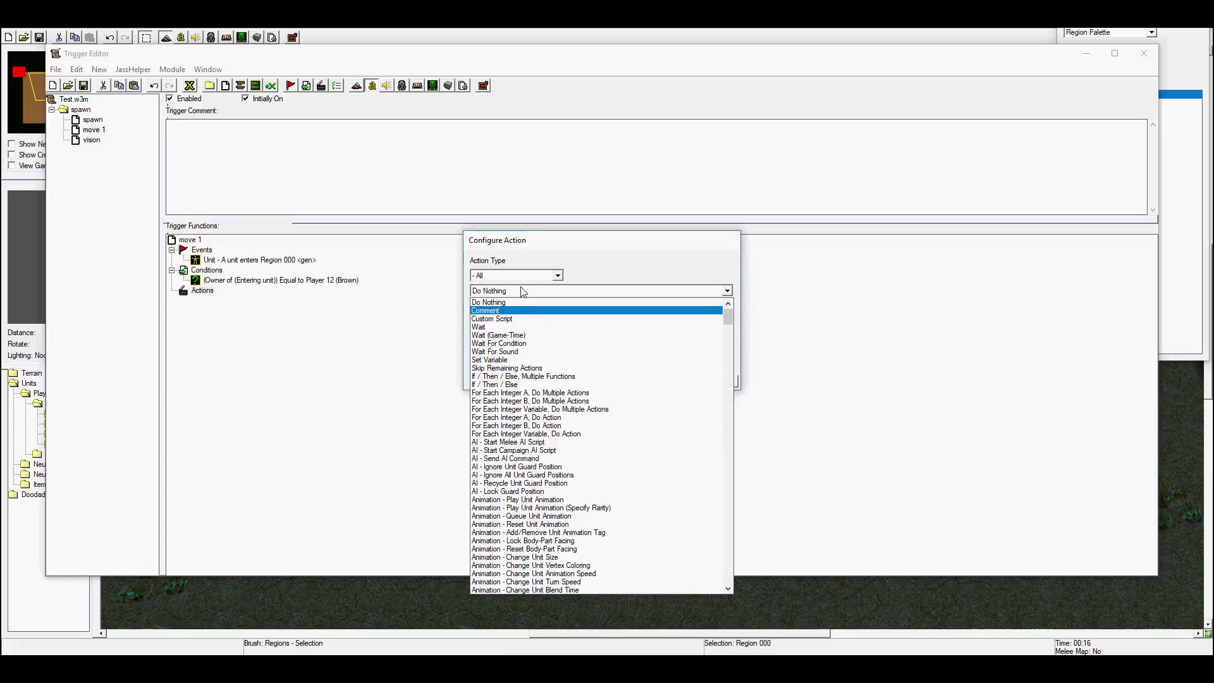
left_click_drag(727, 315, 726, 563)
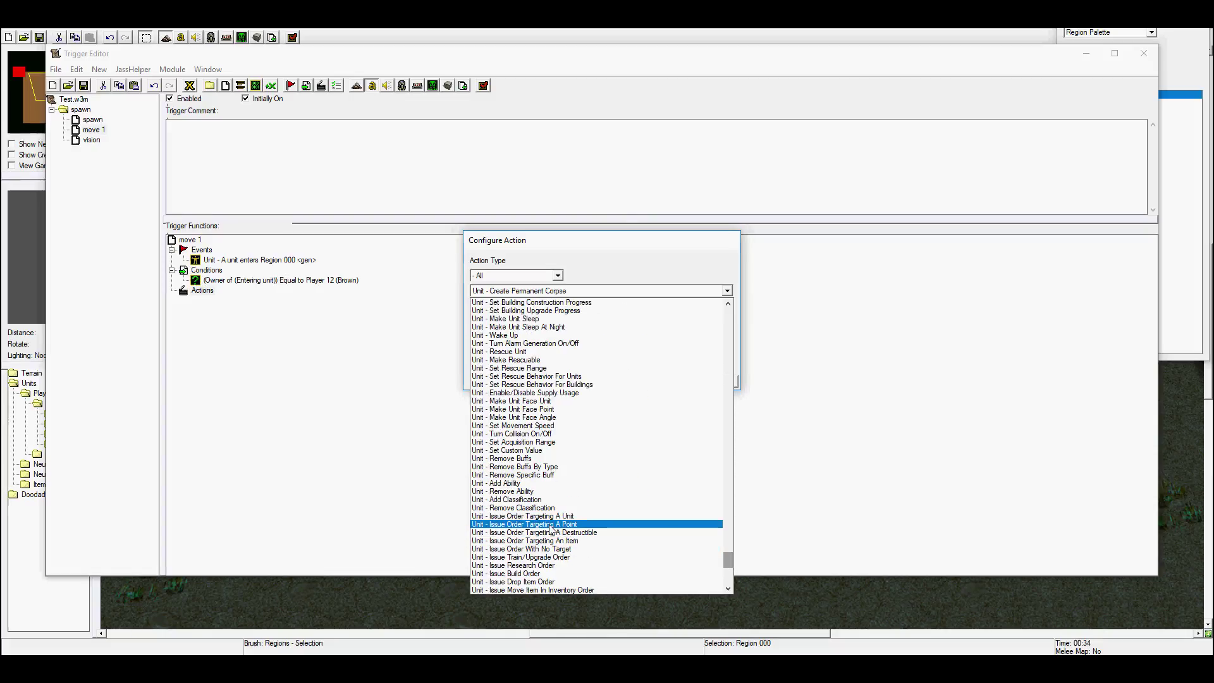
left_click(551, 525)
left_click(499, 323)
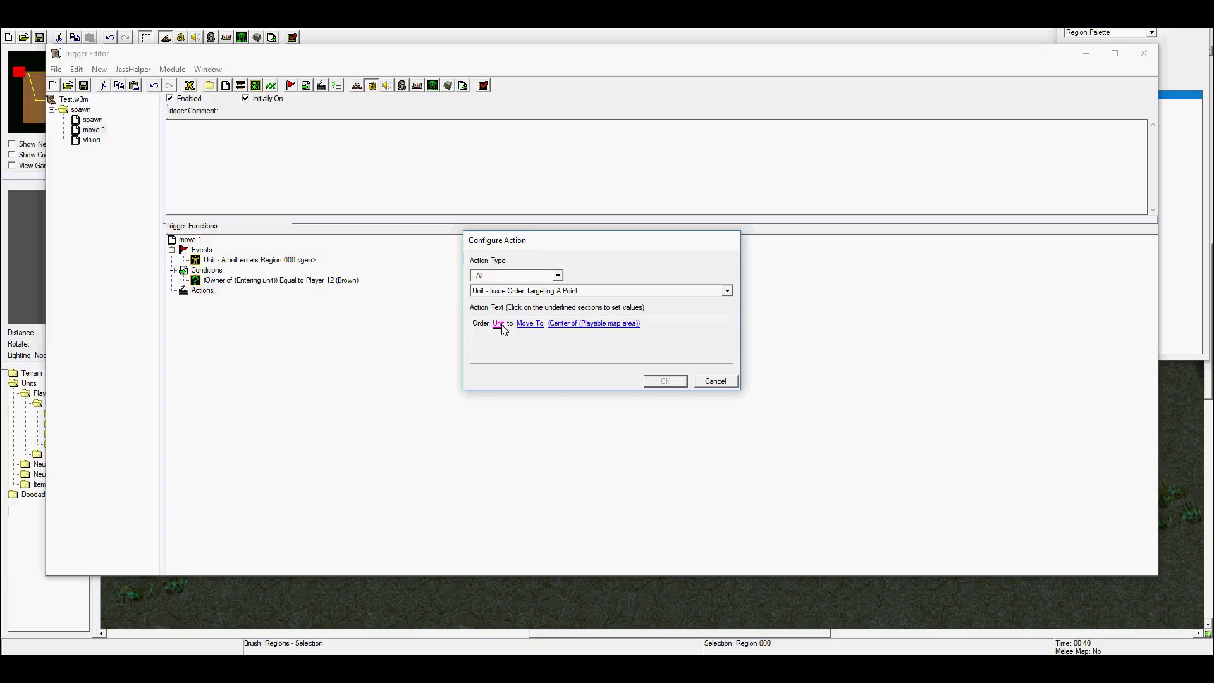
left_click(591, 316)
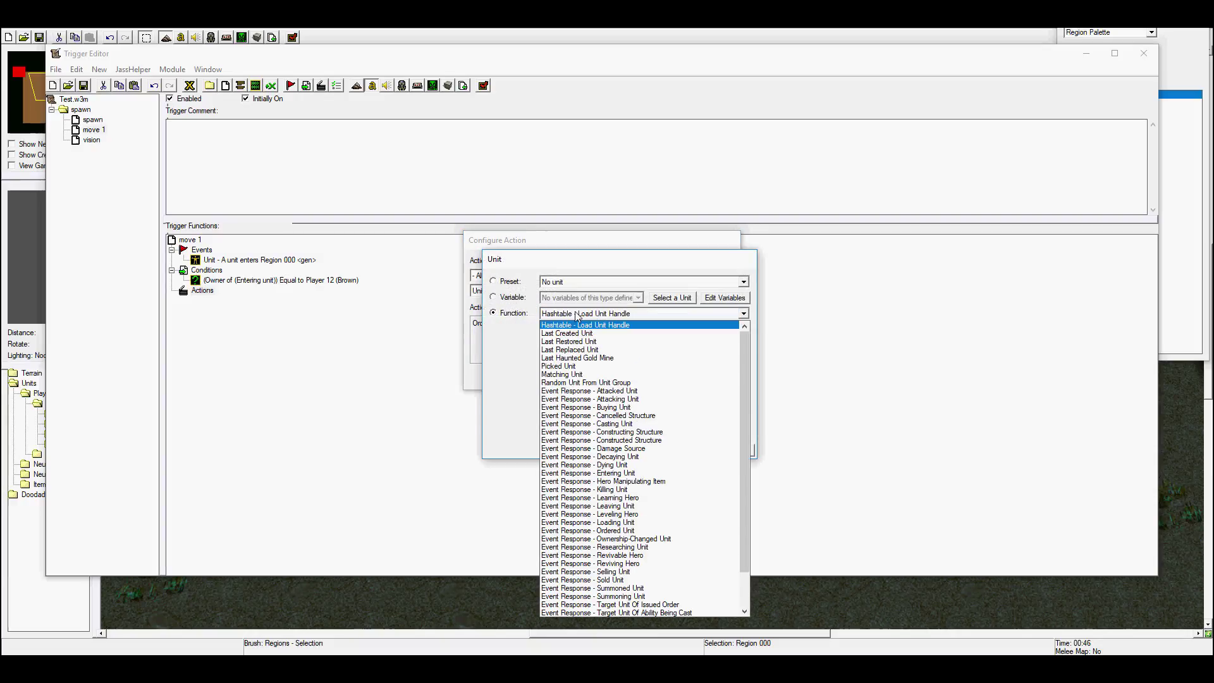
left_click(638, 473)
left_click(683, 450)
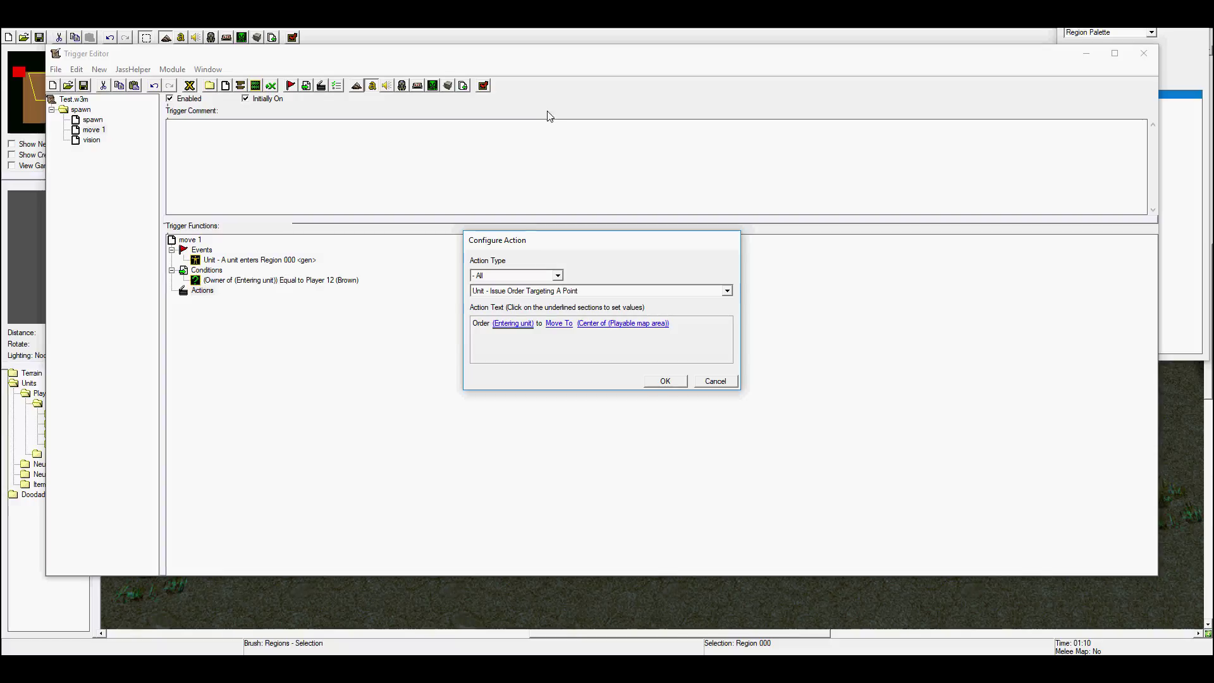
Step: Set the order's destination to the centre of Region 001
left_click(615, 327)
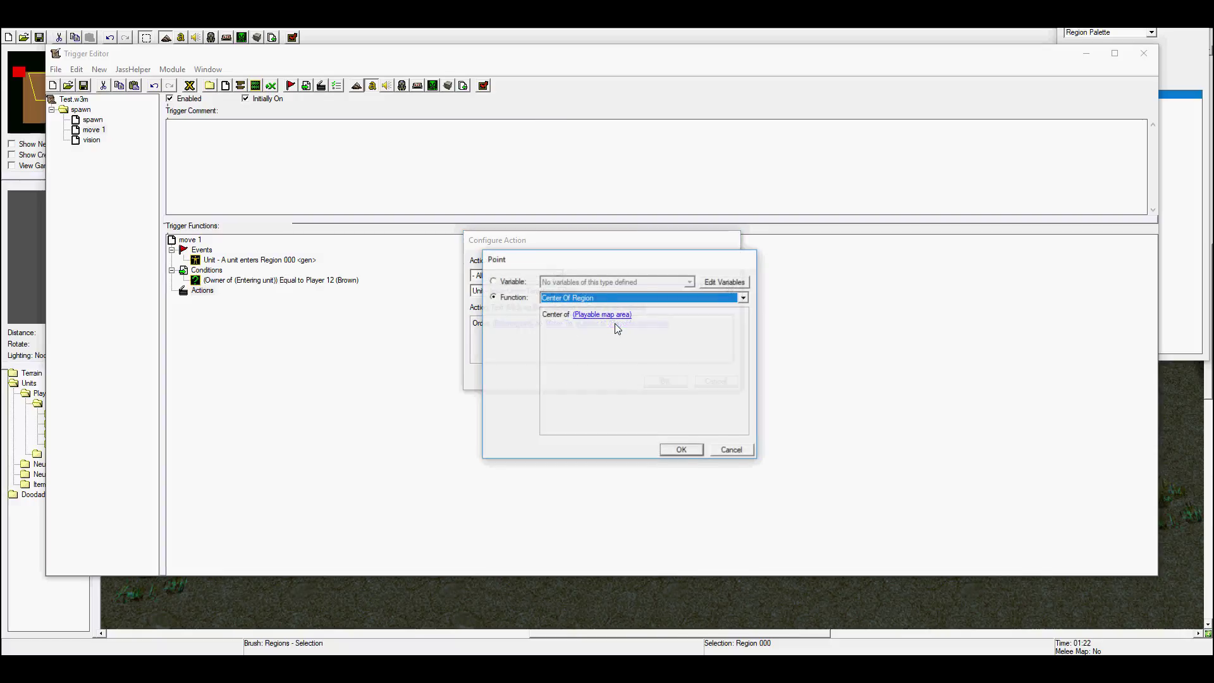
left_click(621, 318)
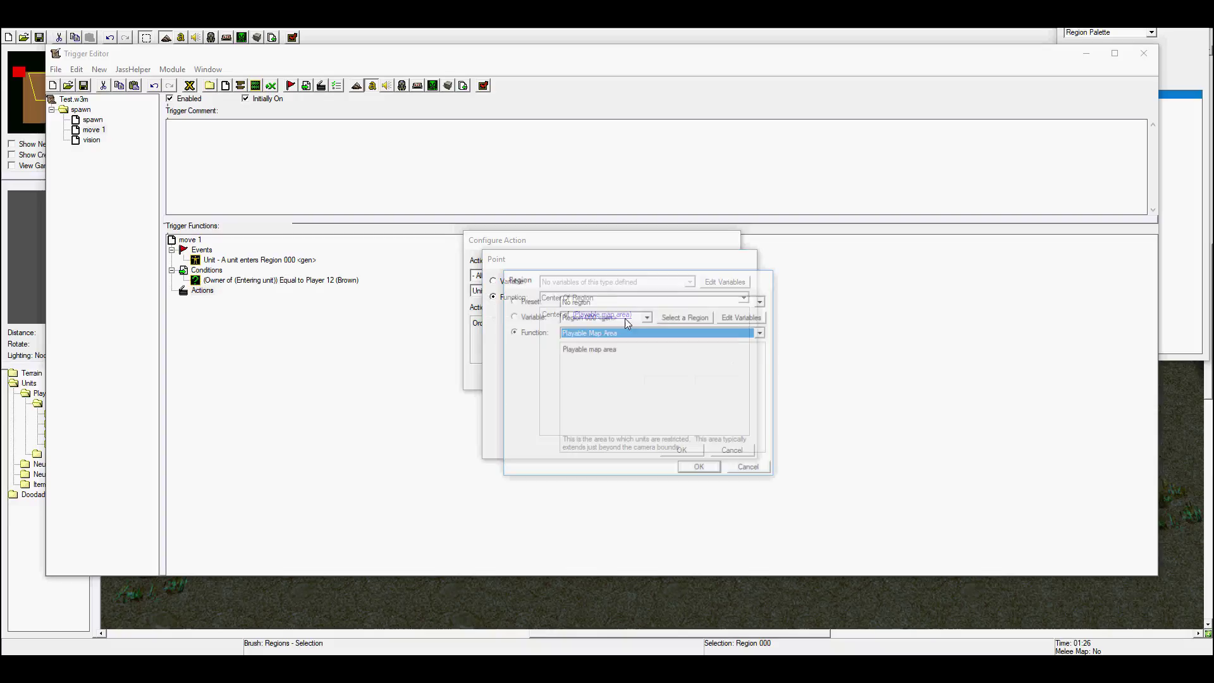
left_click(688, 318)
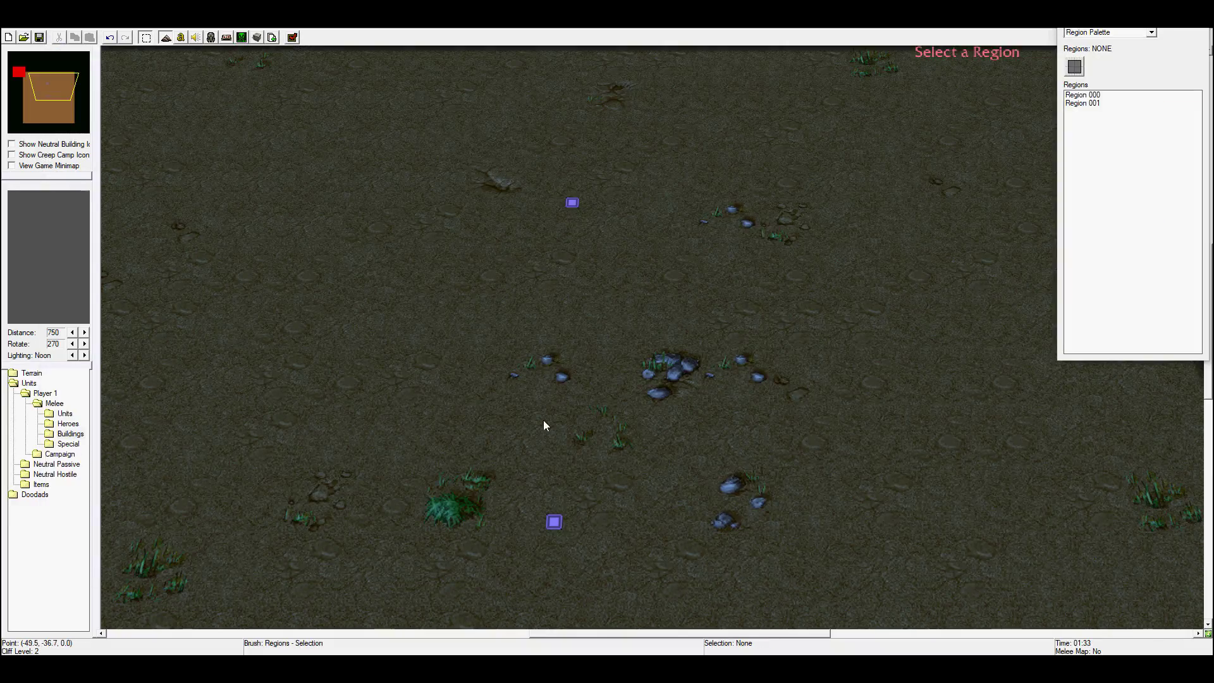
left_click(555, 524)
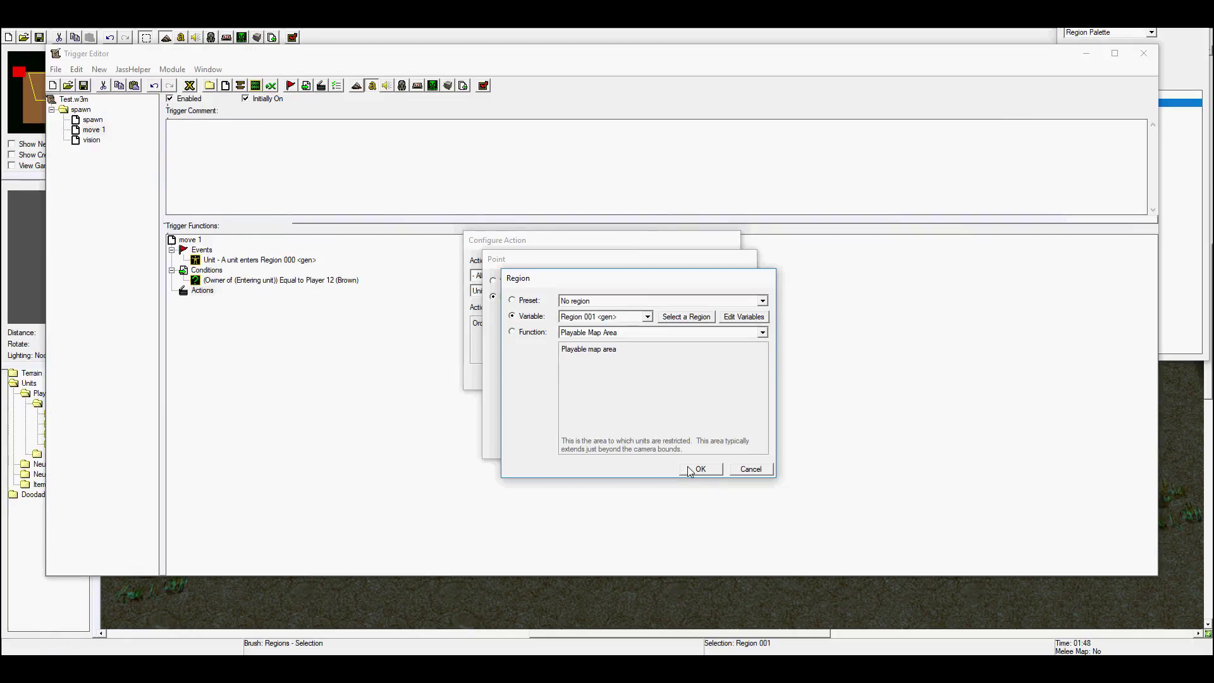
left_click(702, 470)
left_click(682, 452)
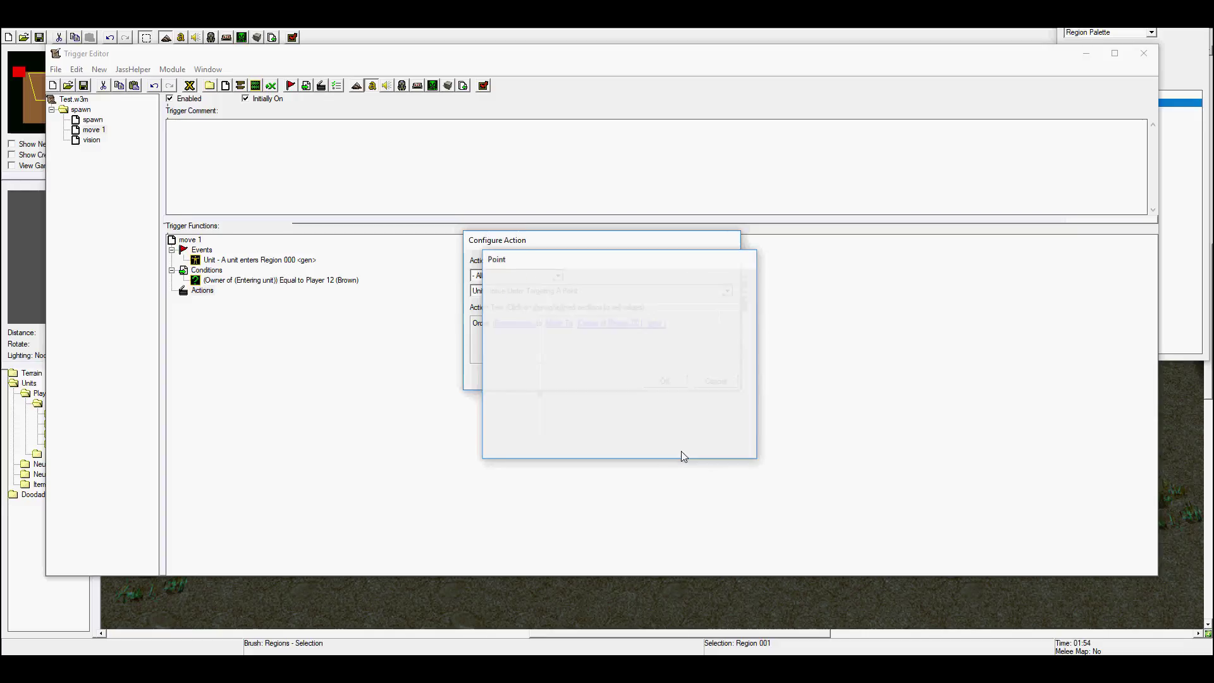
left_click(665, 381)
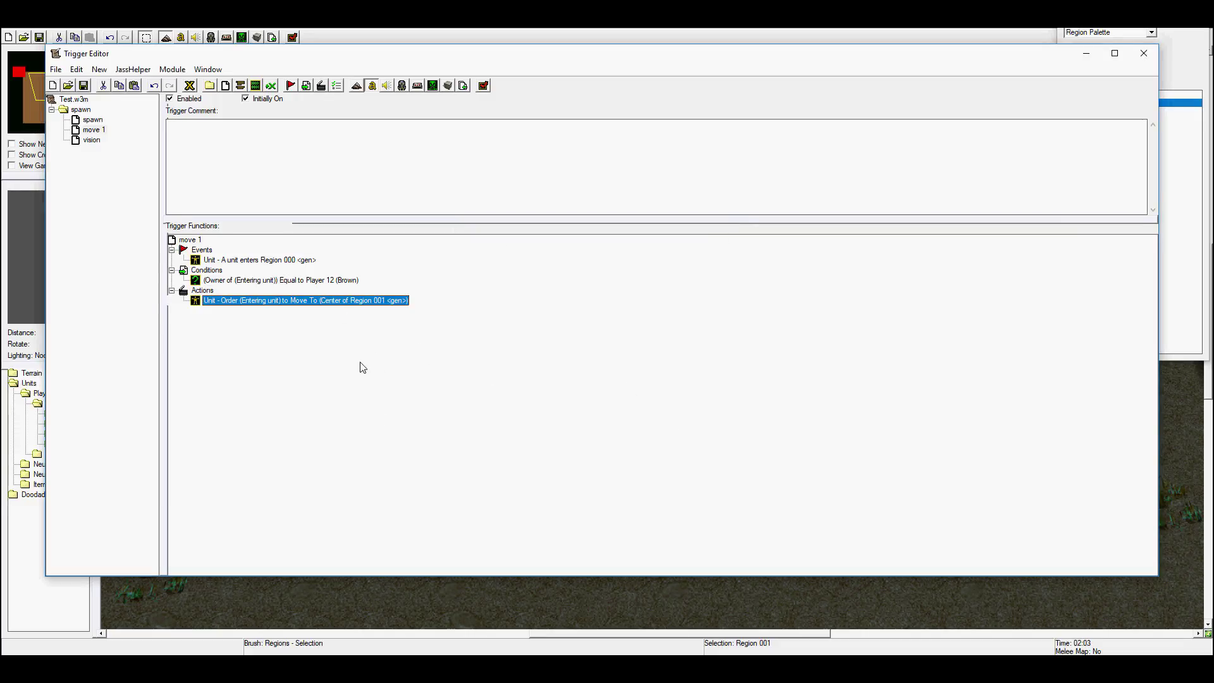
Step: Test the map in-game, then exit the game through the F10 menu
left_click(482, 86)
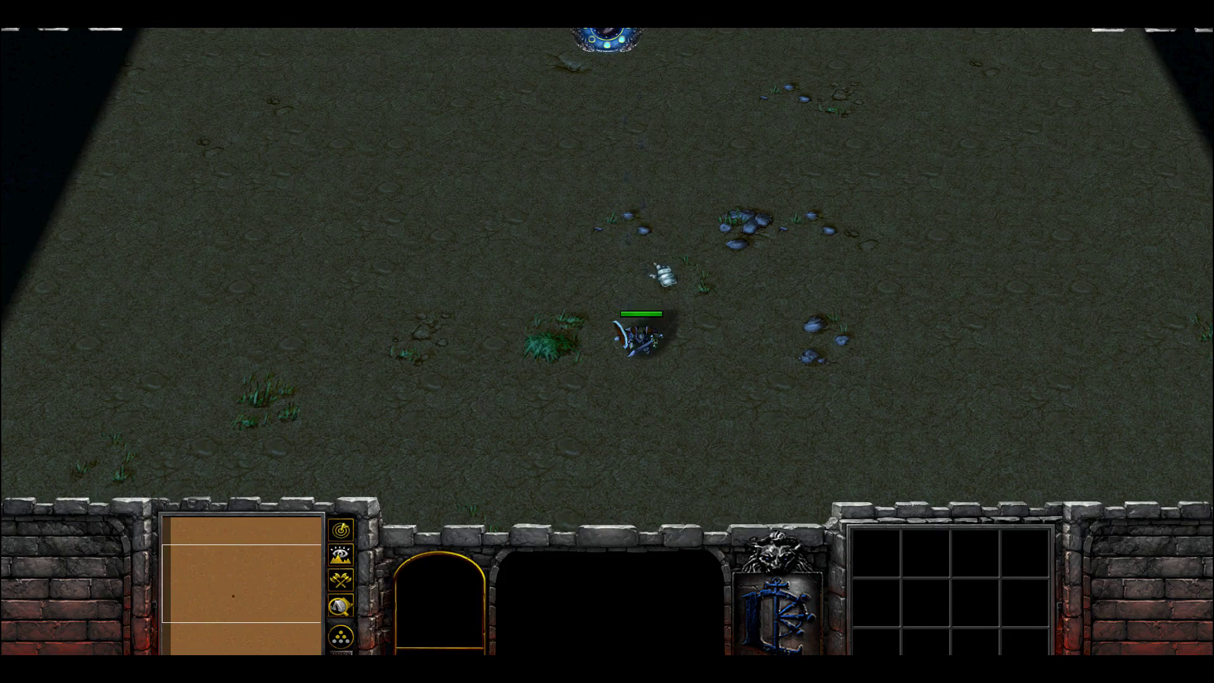
key("F10")
left_click(664, 361)
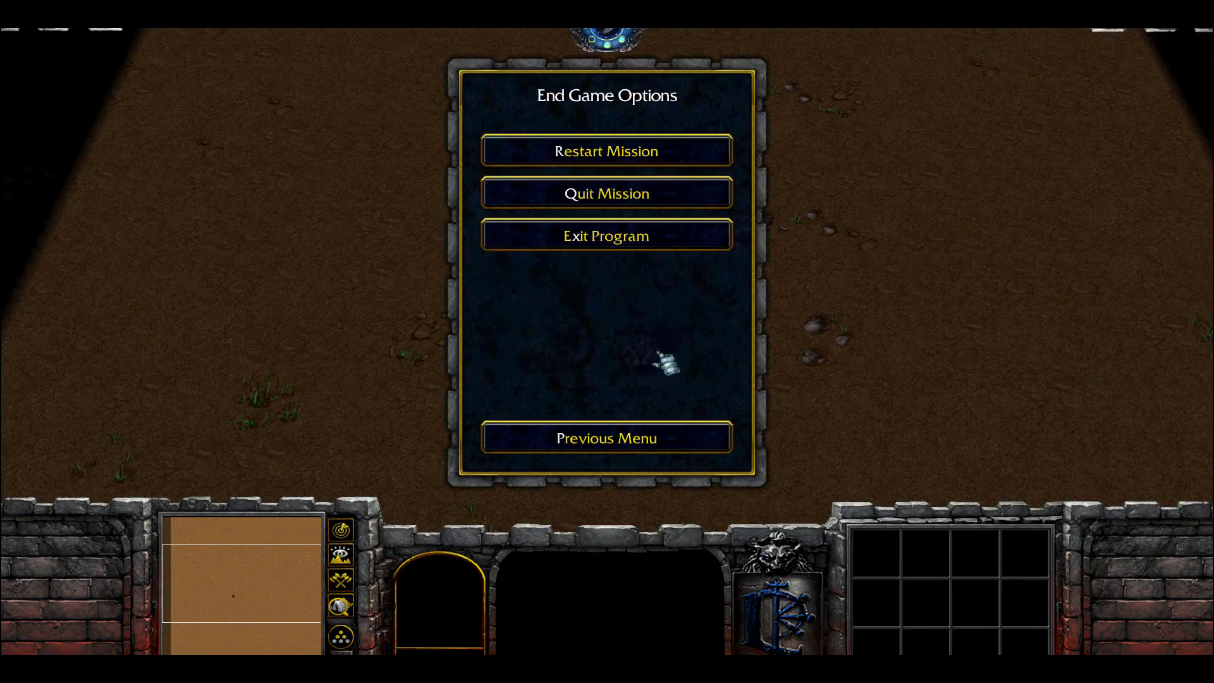
left_click(606, 235)
left_click(533, 332)
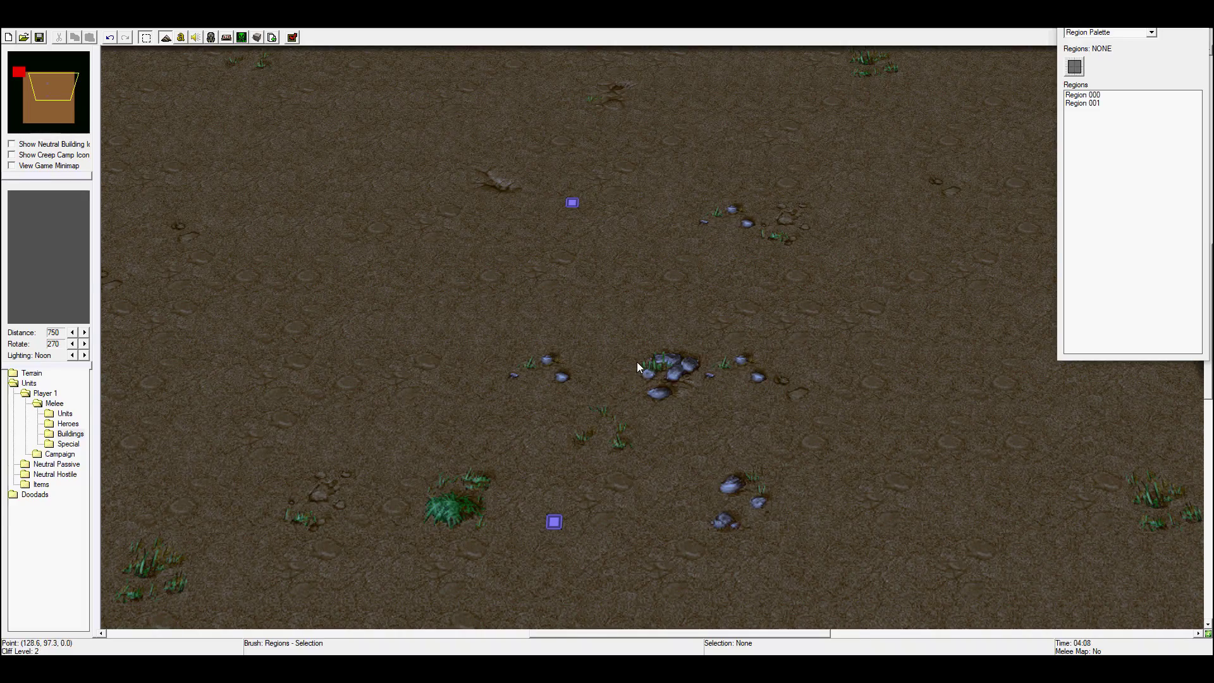
Step: Pan the view right and down, then draw Region 002 and Region 003 on the terrain
key("Right")
key("Down")
key("Right")
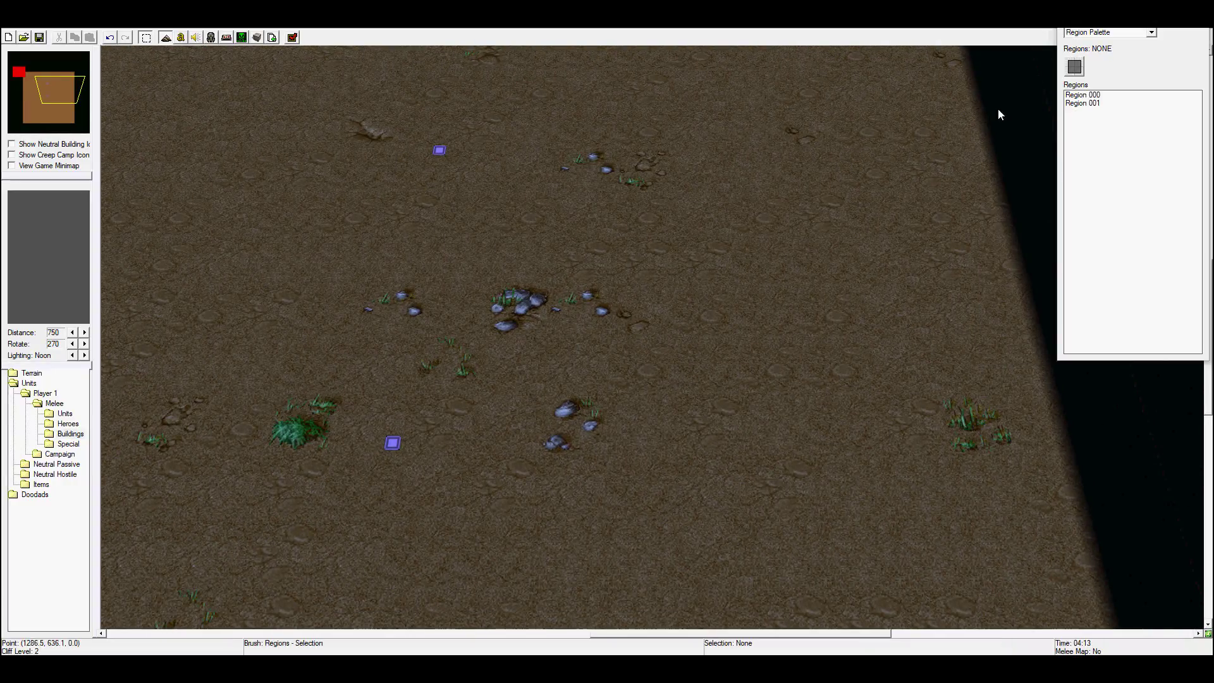
left_click(1074, 67)
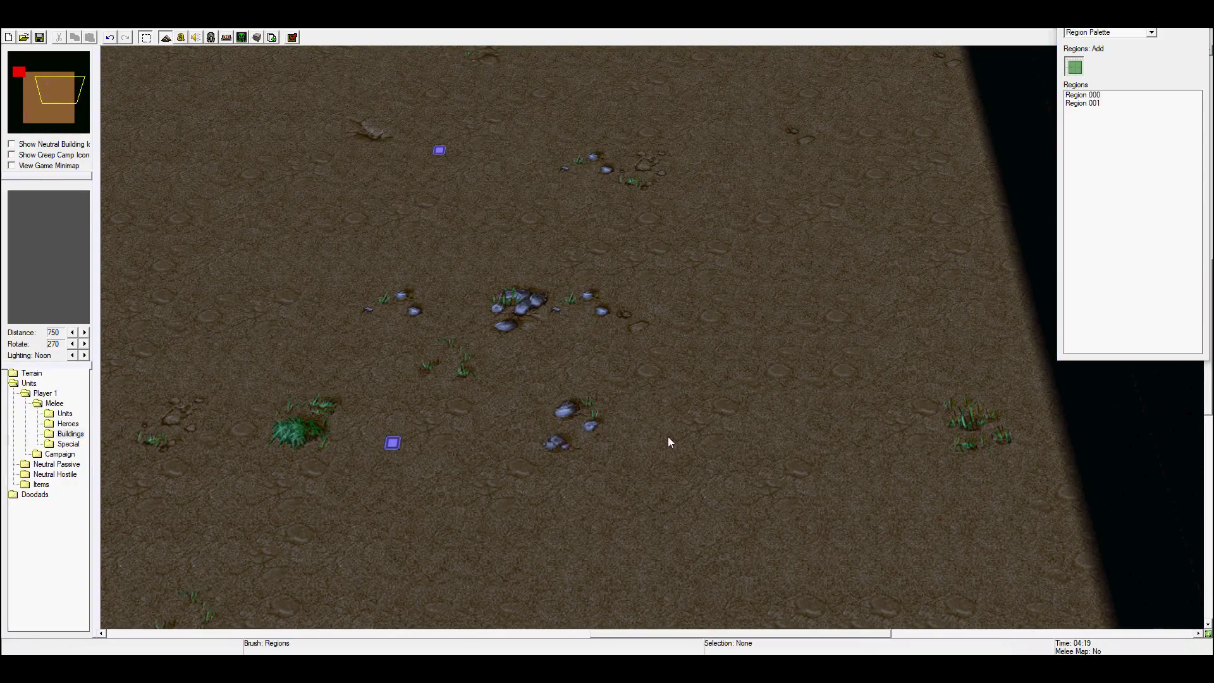
left_click(702, 433)
key("Down")
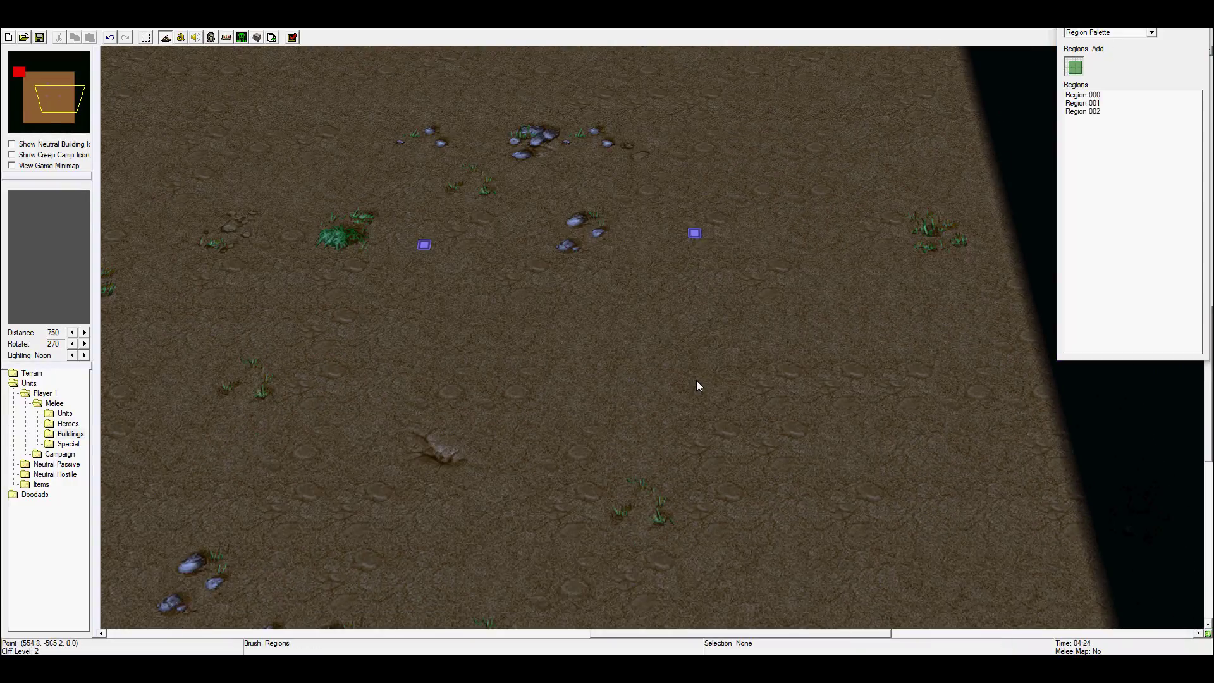
left_click(705, 488)
key("Up")
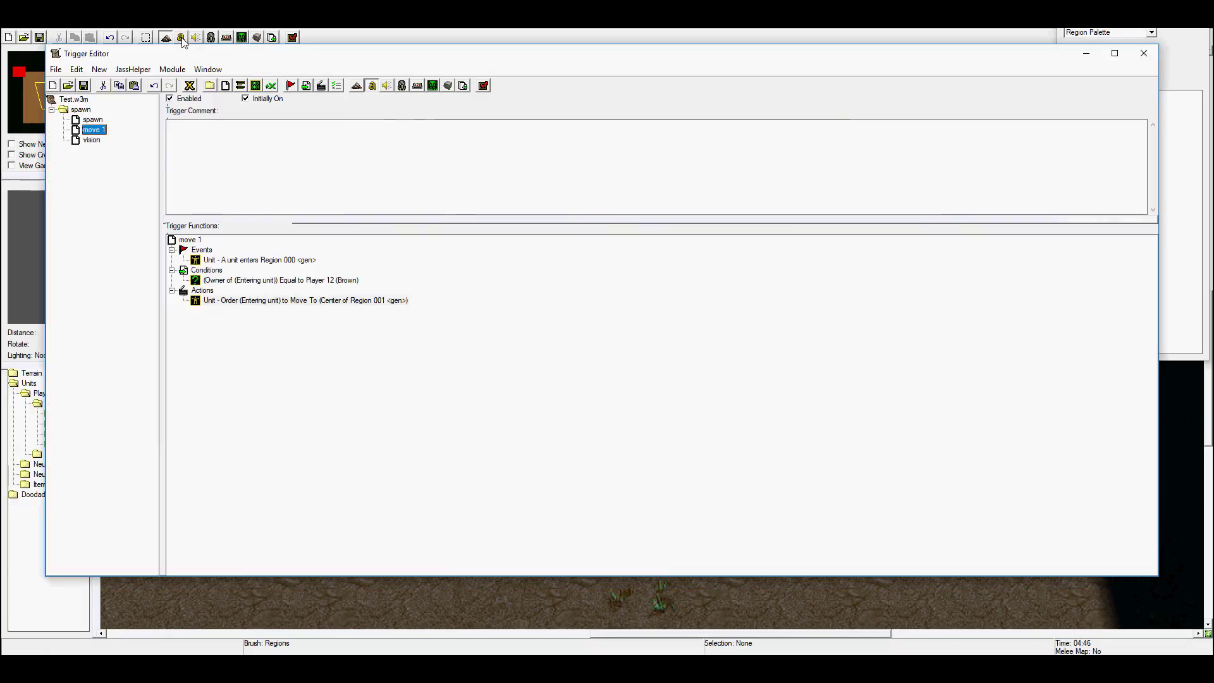
Step: Duplicate move 1 and rename 'move 1 Copy' to 'move 2'
left_click(181, 38)
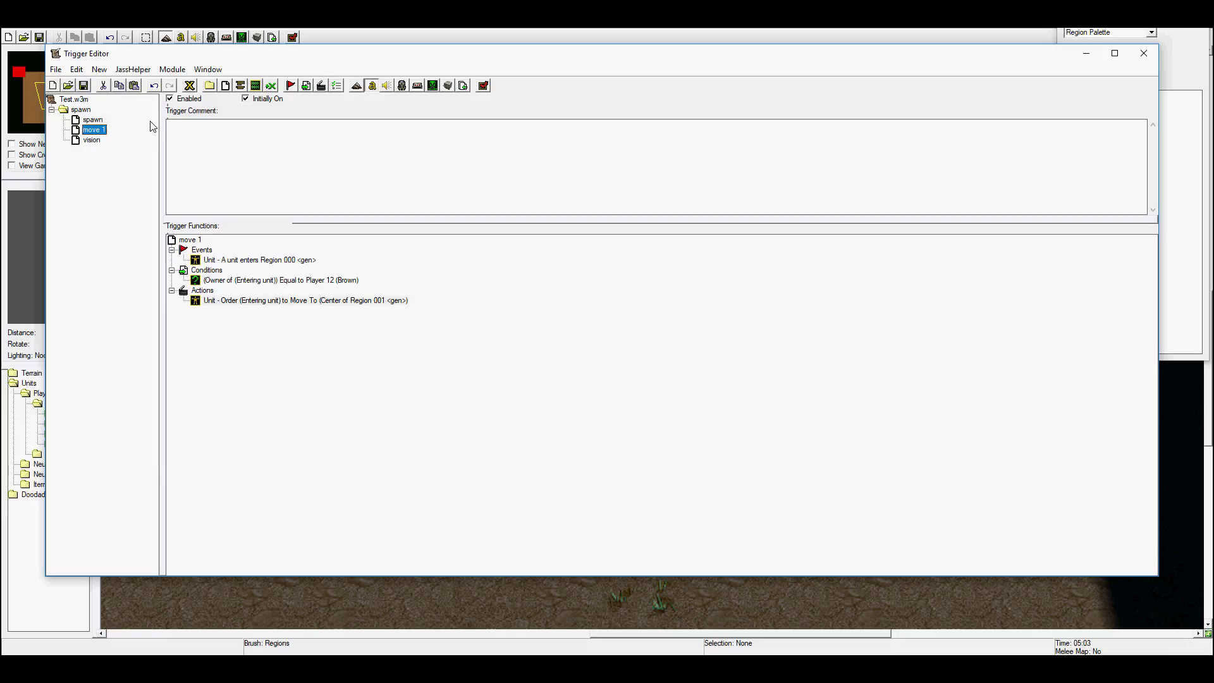
key("ctrl+v")
key("ctrl+v")
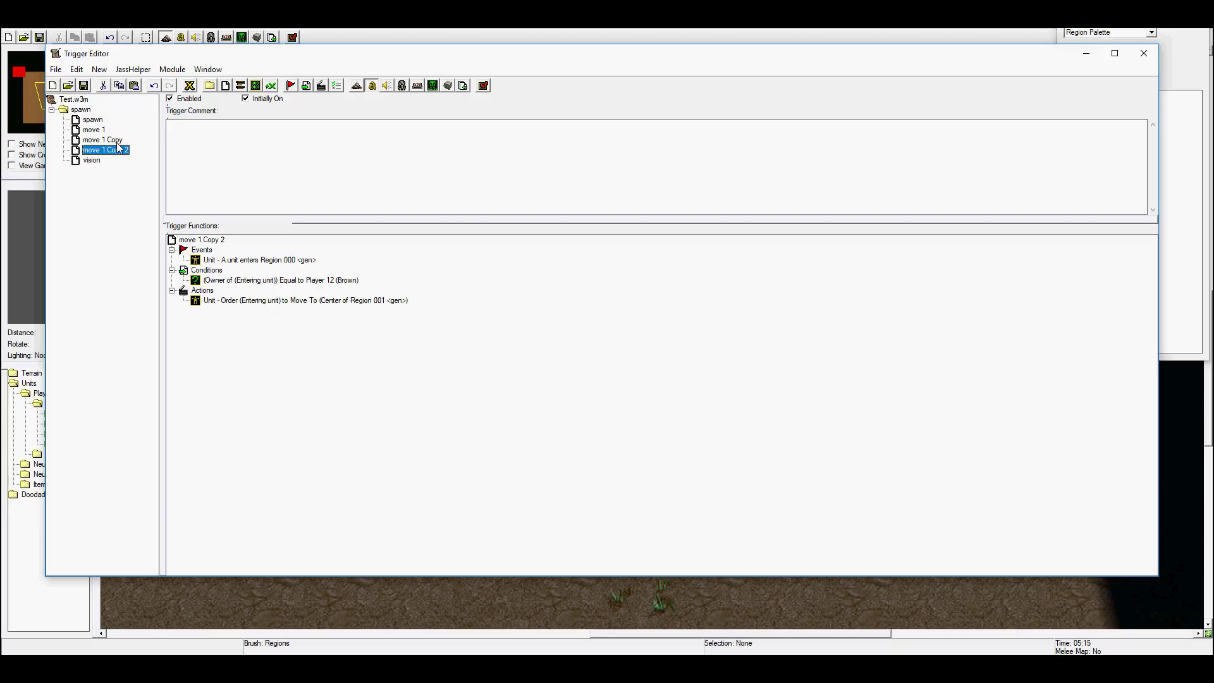
left_click(117, 141)
left_click(108, 143)
key("End")
key("BackSpace")
key("BackSpace")
key("BackSpace")
type("2")
key("Return")
Step: Rename 'move 1 Copy 2' to 'move 3'
left_click(105, 150)
left_click(105, 151)
key("End")
key("BackSpace")
key("BackSpace")
key("BackSpace")
type("3")
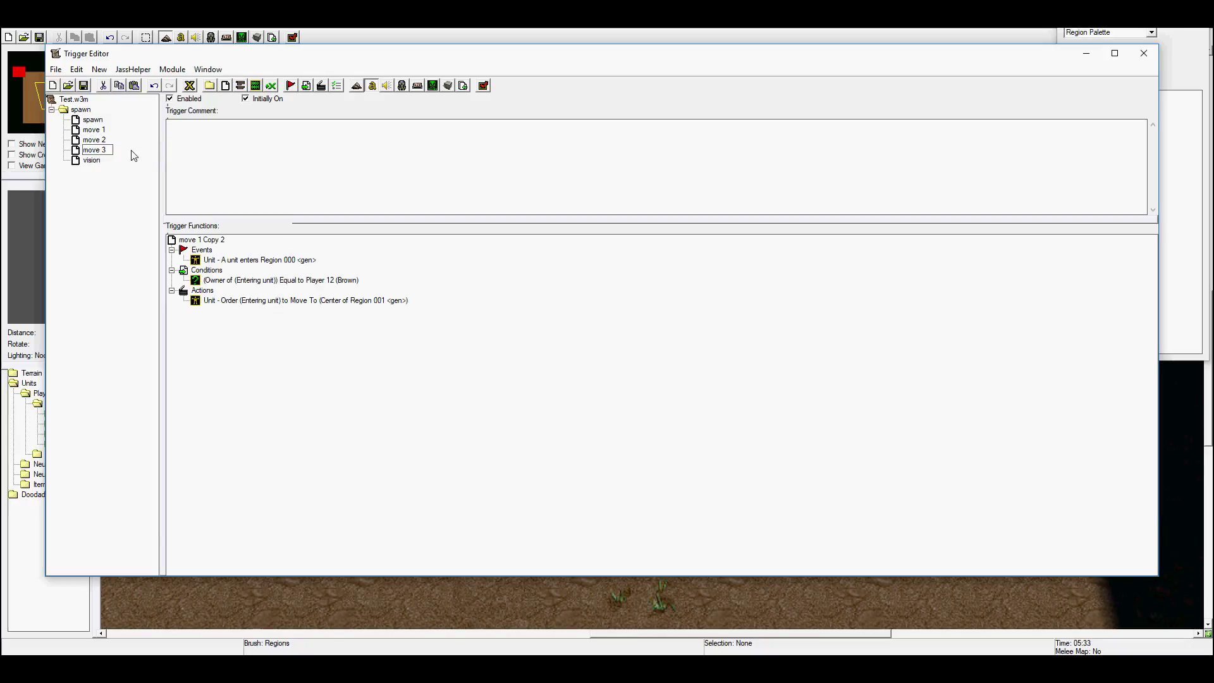
key("Return")
Step: Change move 2's event to fire when a unit enters Region 001
left_click(105, 142)
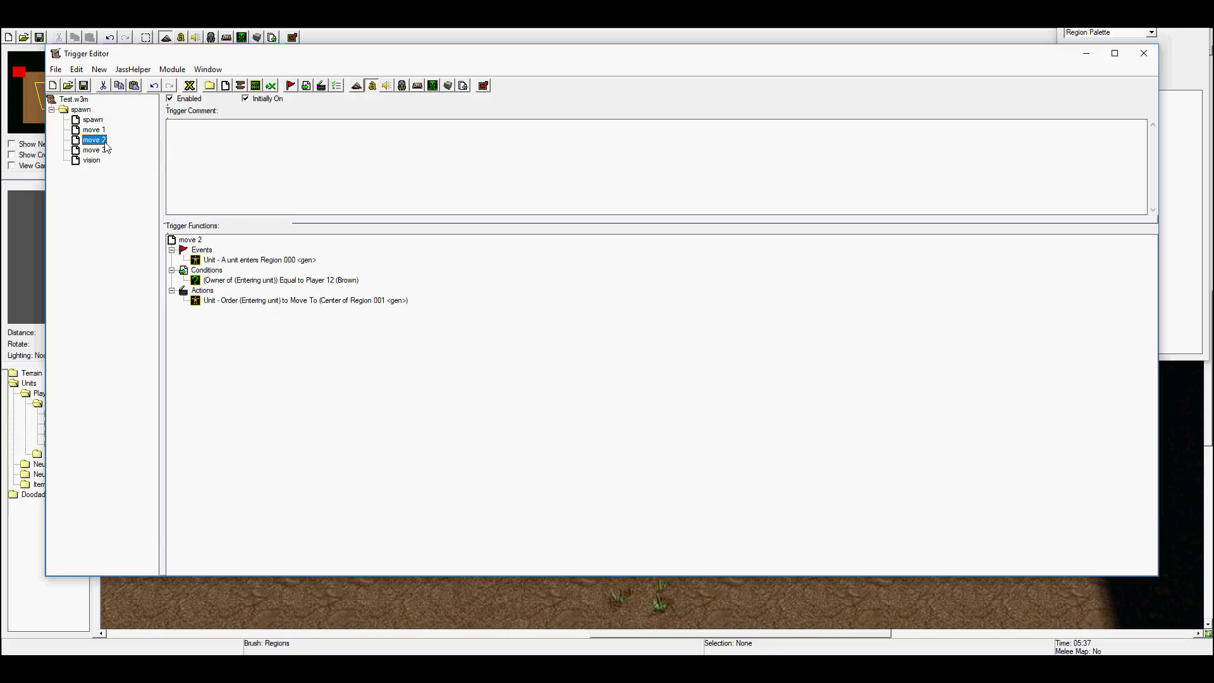
double_click(270, 261)
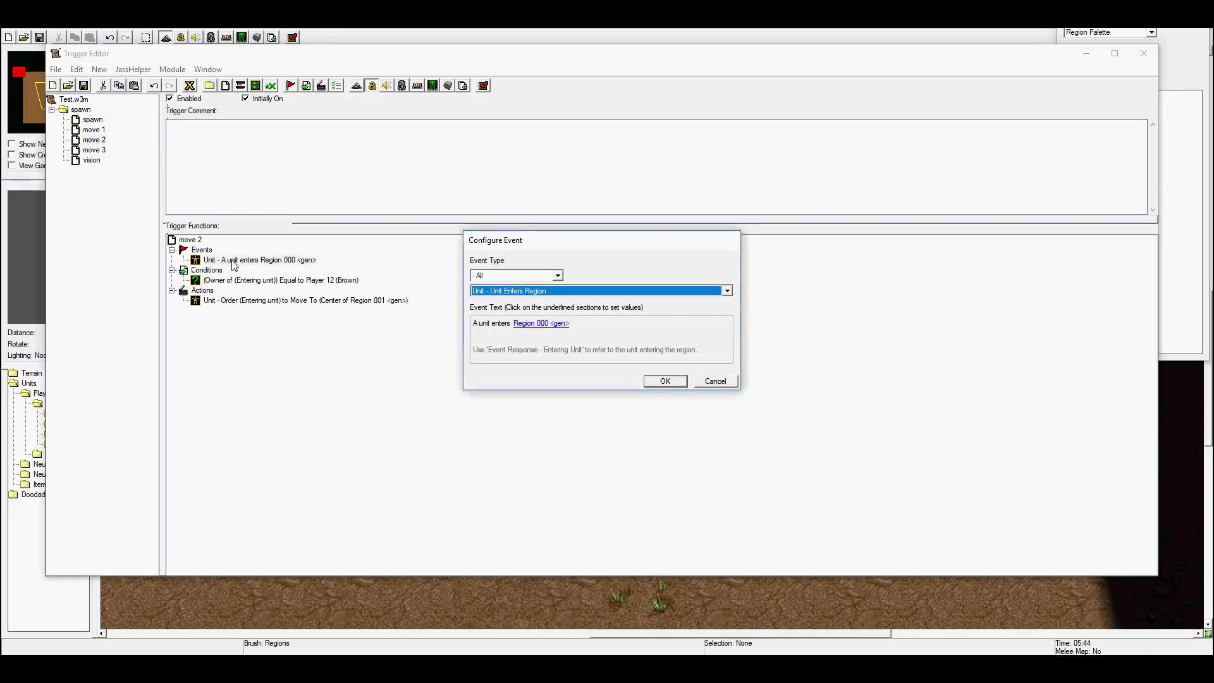
left_click(560, 324)
left_click(664, 300)
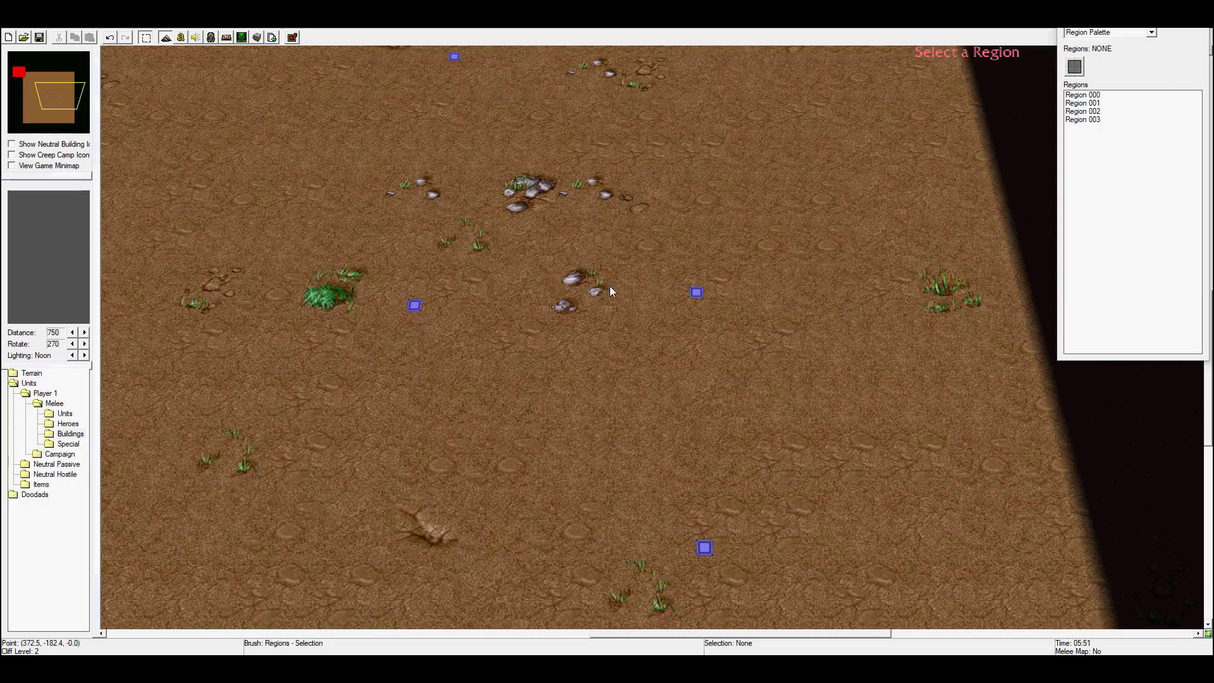
left_click(415, 306)
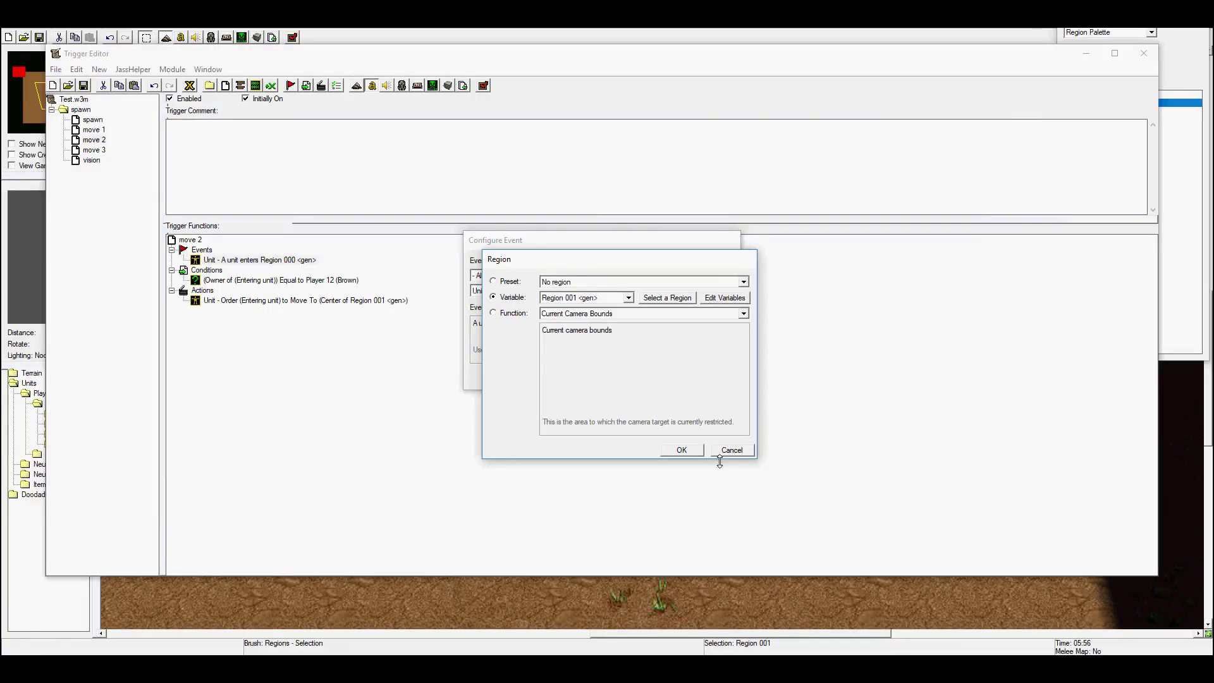
left_click(686, 447)
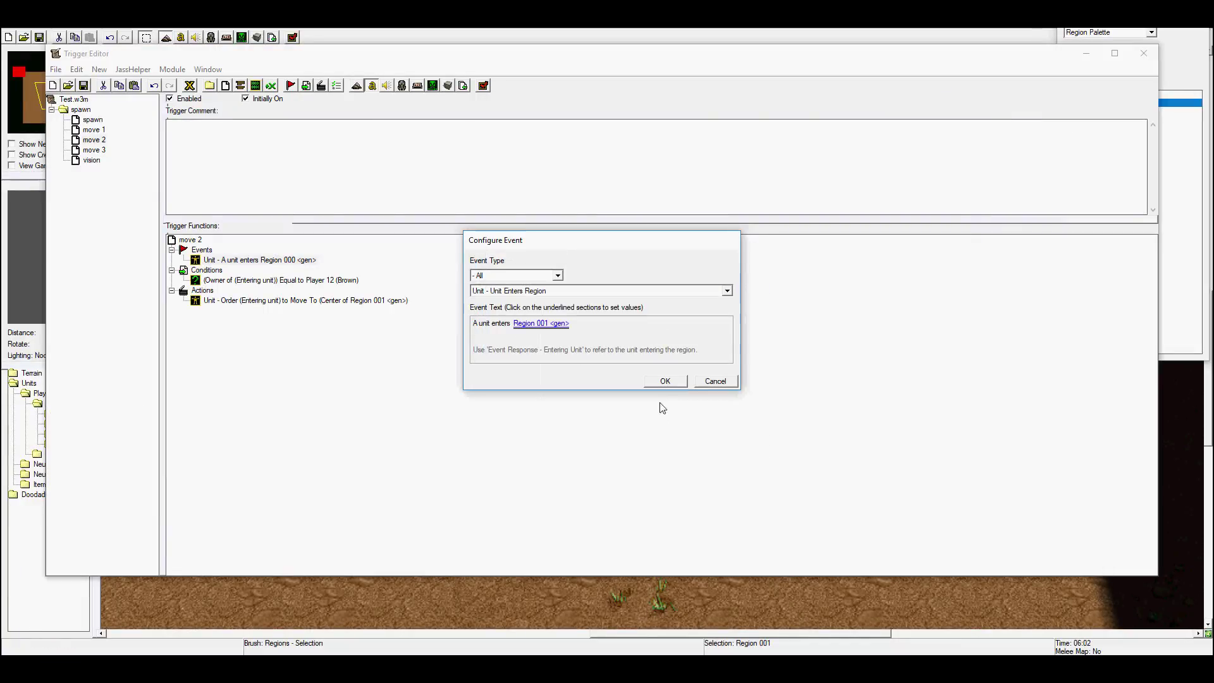
left_click(665, 380)
Step: Change move 2's move order destination to the centre of Region 002
double_click(366, 302)
left_click(622, 323)
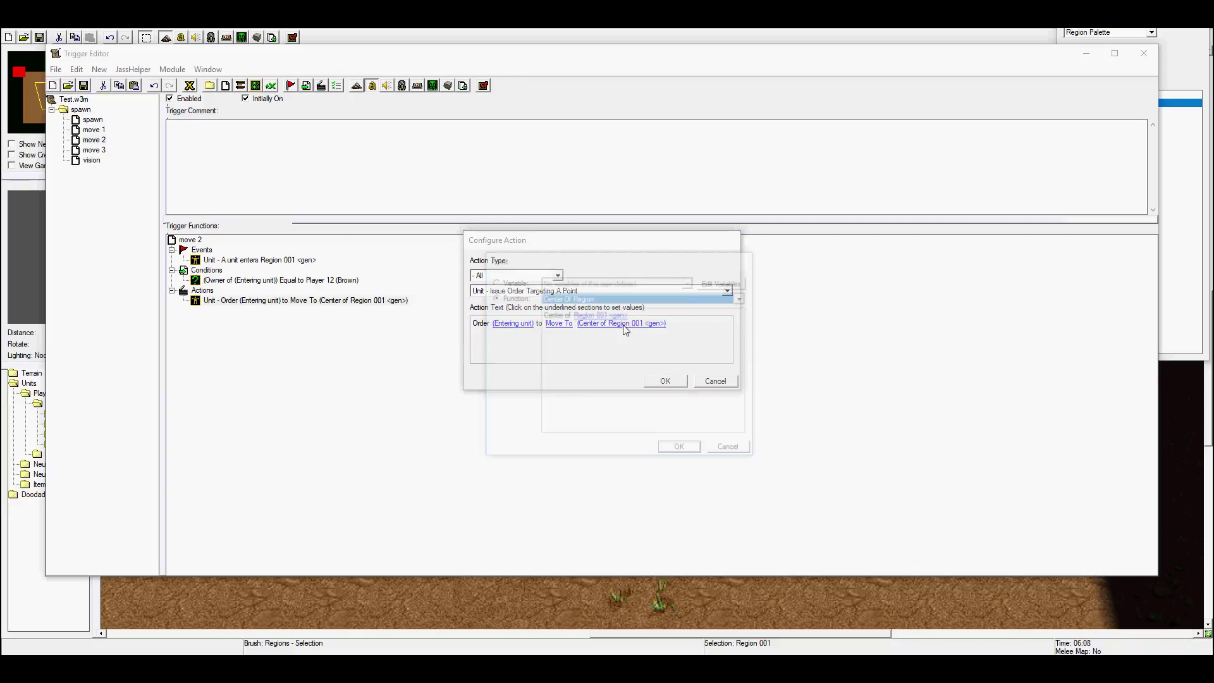
left_click(673, 350)
left_click(702, 315)
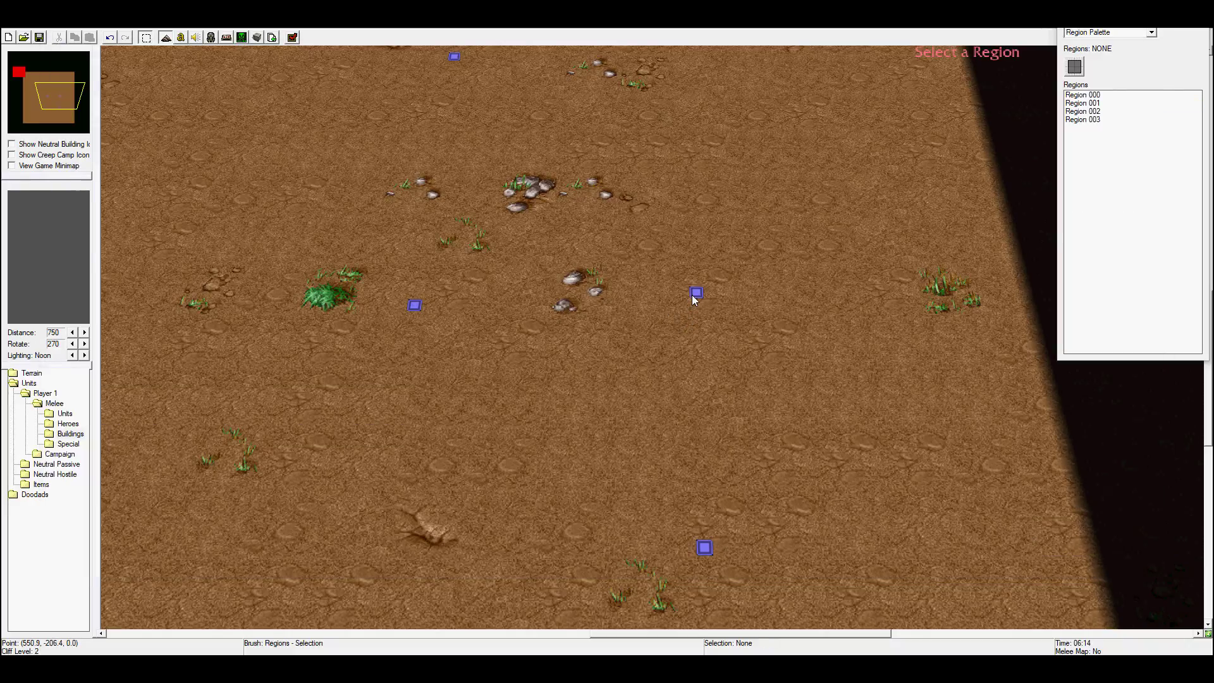
left_click(690, 299)
left_click(708, 465)
left_click(684, 447)
left_click(665, 380)
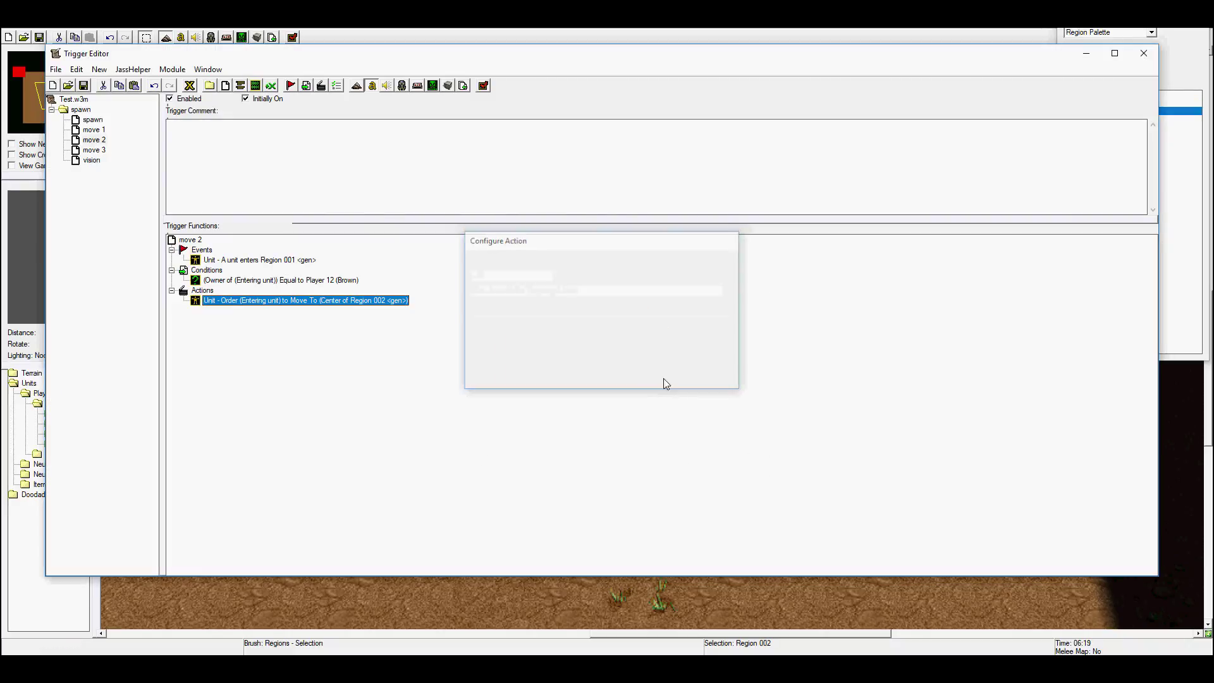
Step: Change move 3's event to fire when a unit enters Region 002
left_click(96, 151)
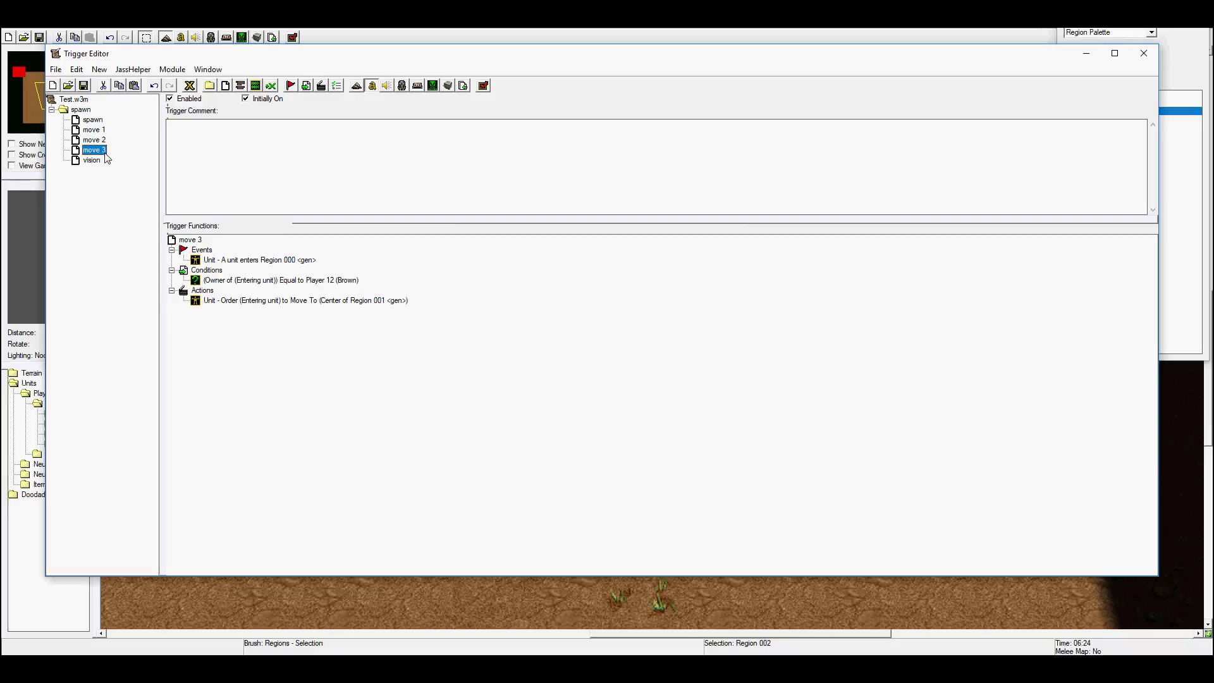
double_click(285, 264)
left_click(554, 324)
left_click(669, 298)
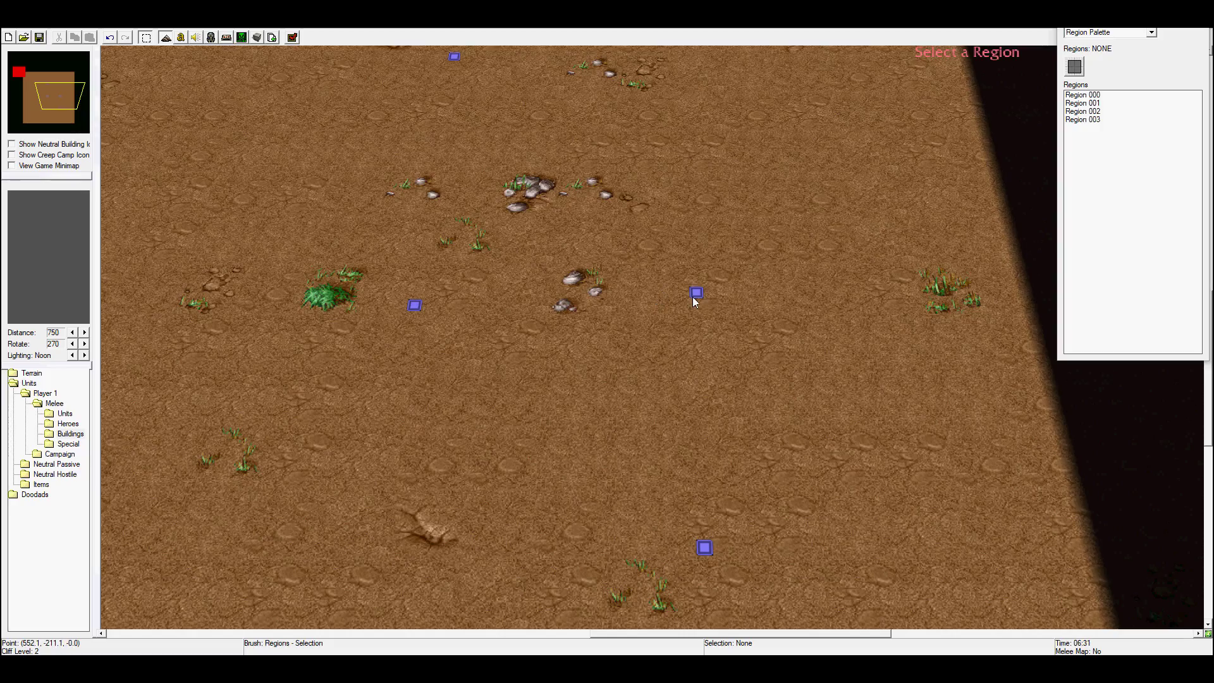
left_click(696, 297)
left_click(683, 454)
left_click(663, 382)
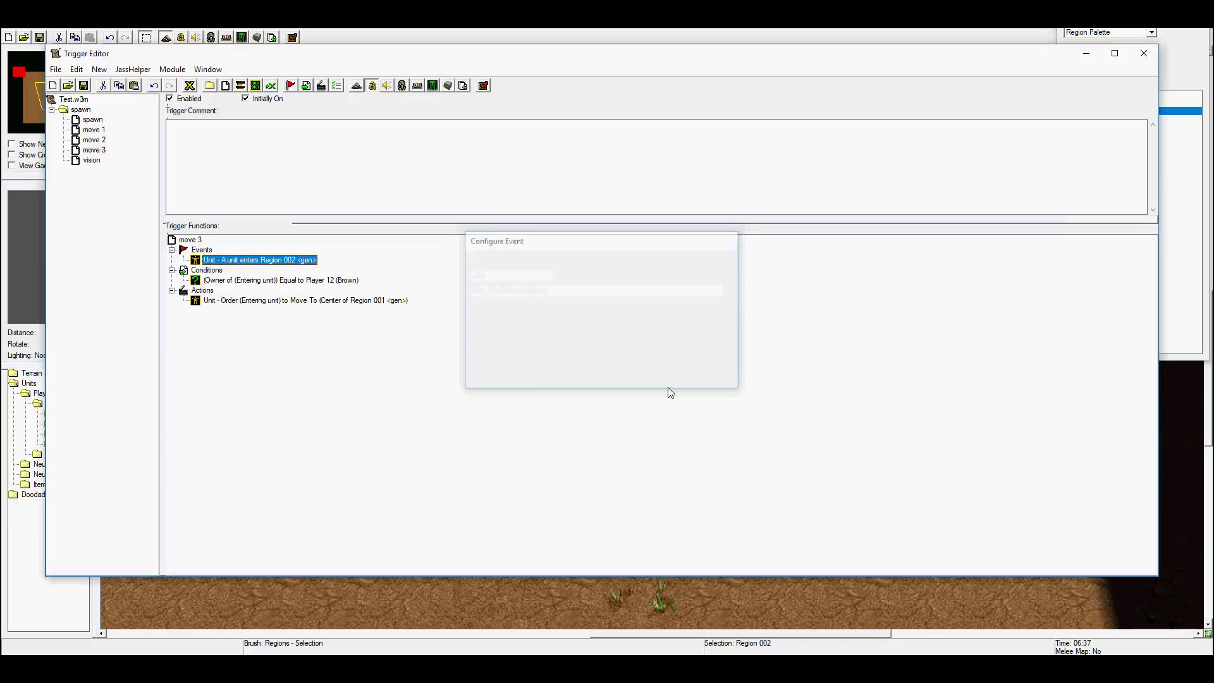
Step: Send move 3's ordered unit to the centre of Region 003 and launch a test game
double_click(314, 301)
left_click(607, 324)
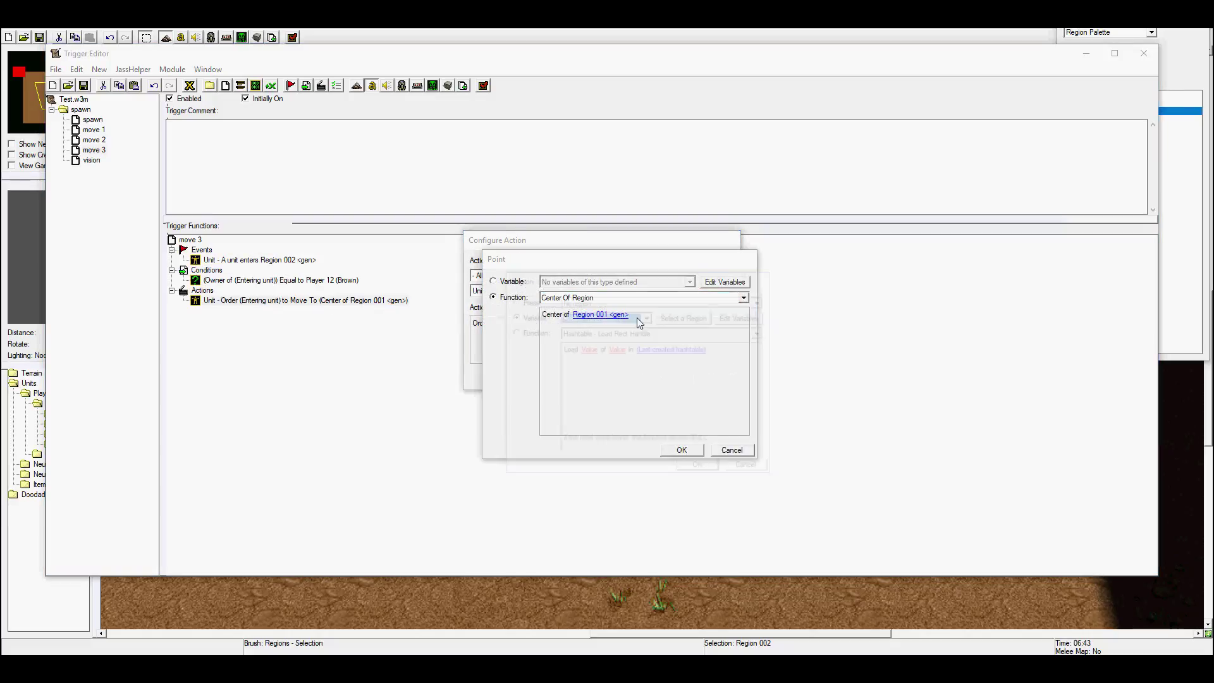
left_click(703, 547)
left_click(698, 465)
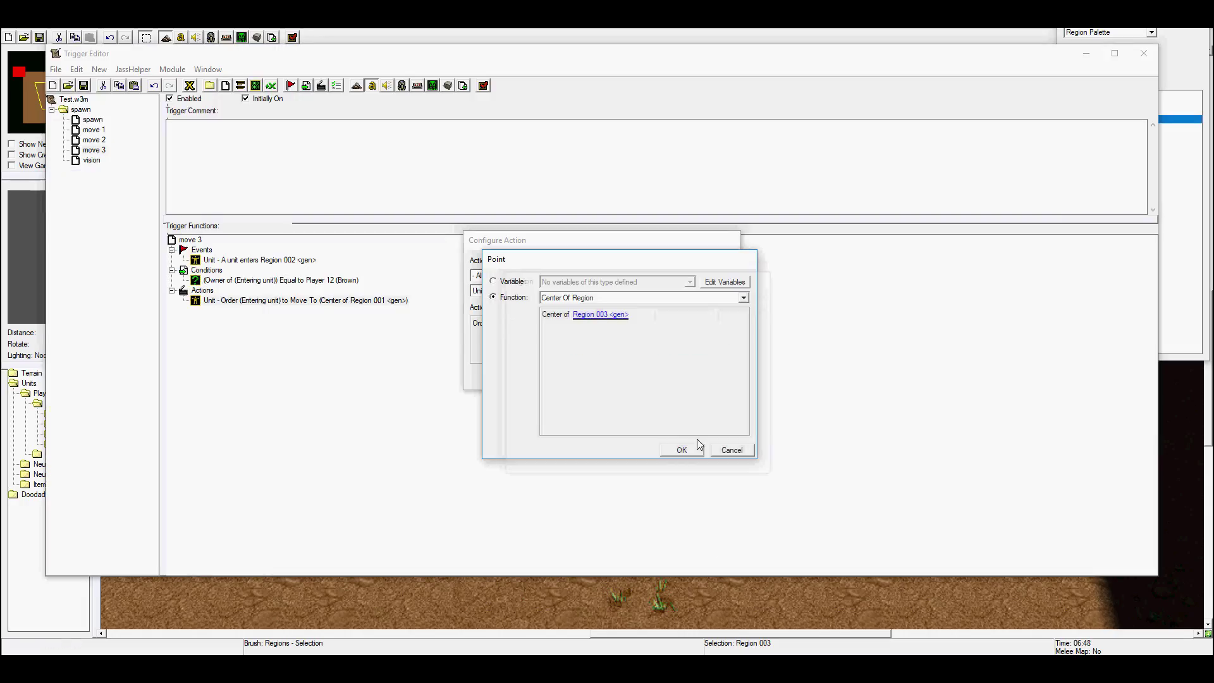
left_click(680, 450)
left_click(659, 385)
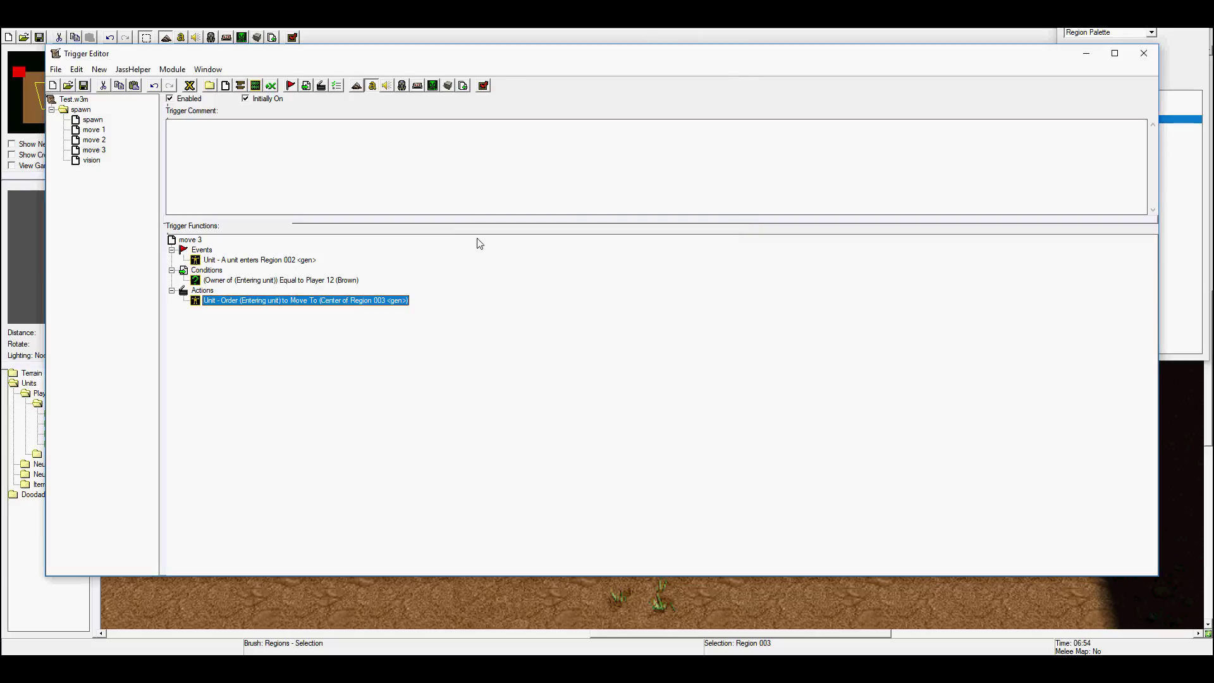
left_click(485, 87)
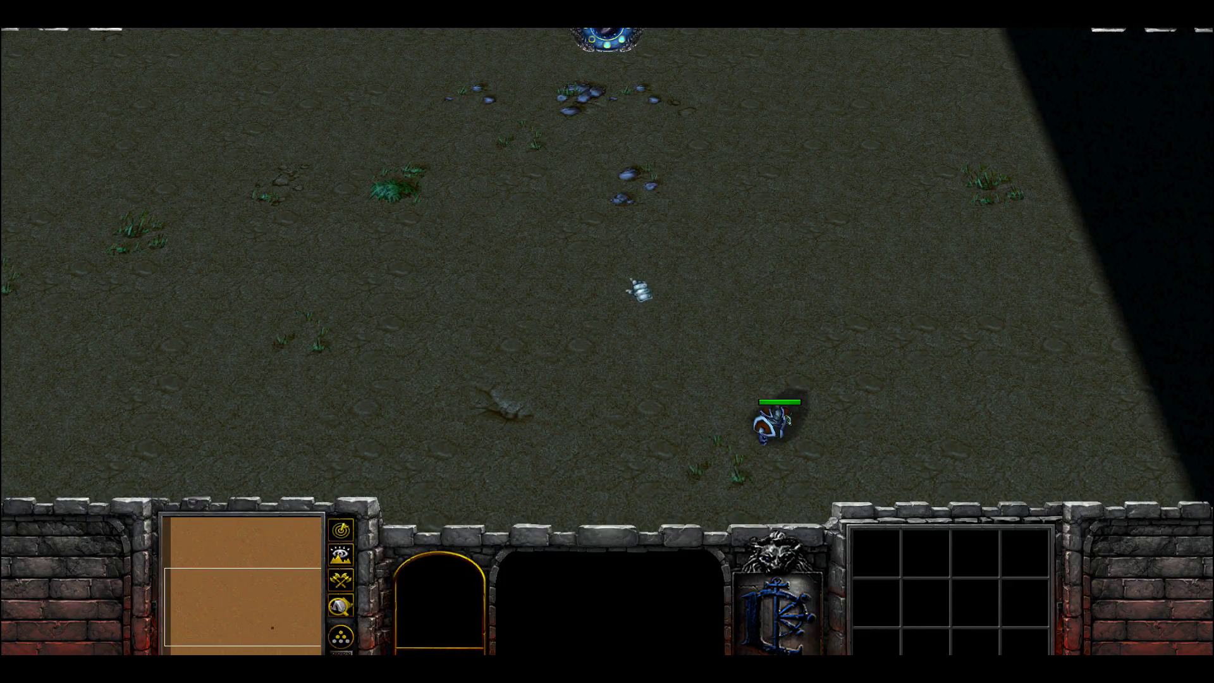
Step: Follow the walking footman with the camera, then open the Game Menu
key("Down")
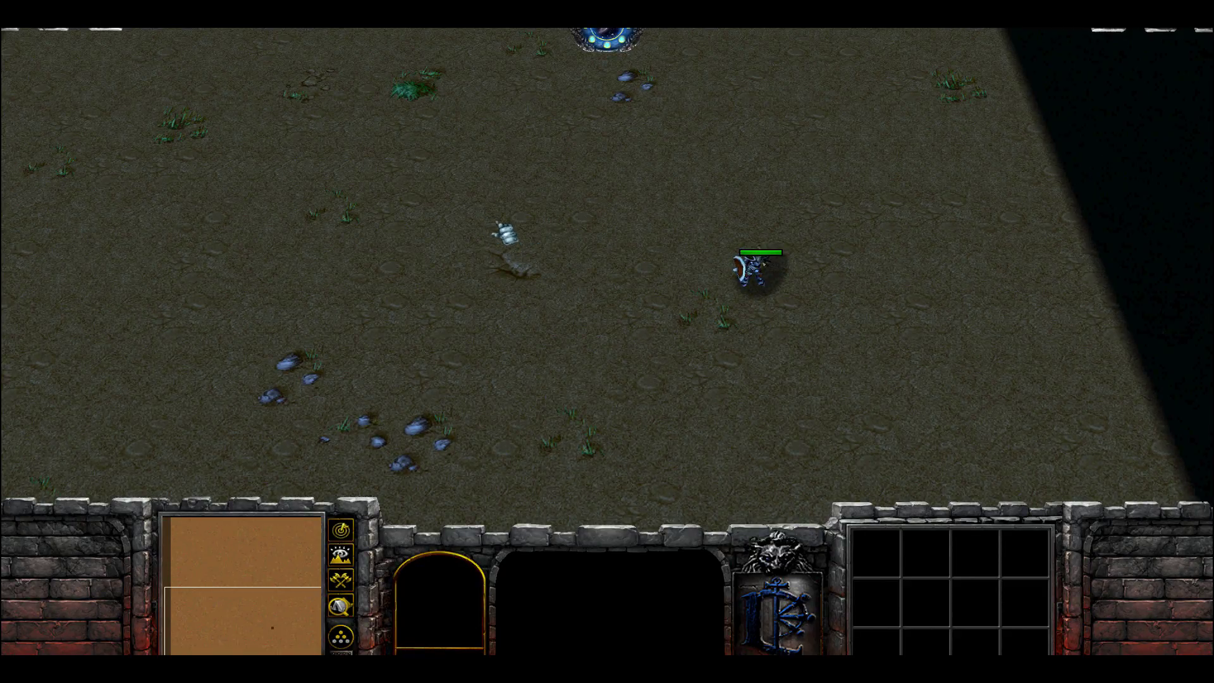
left_click(332, 36)
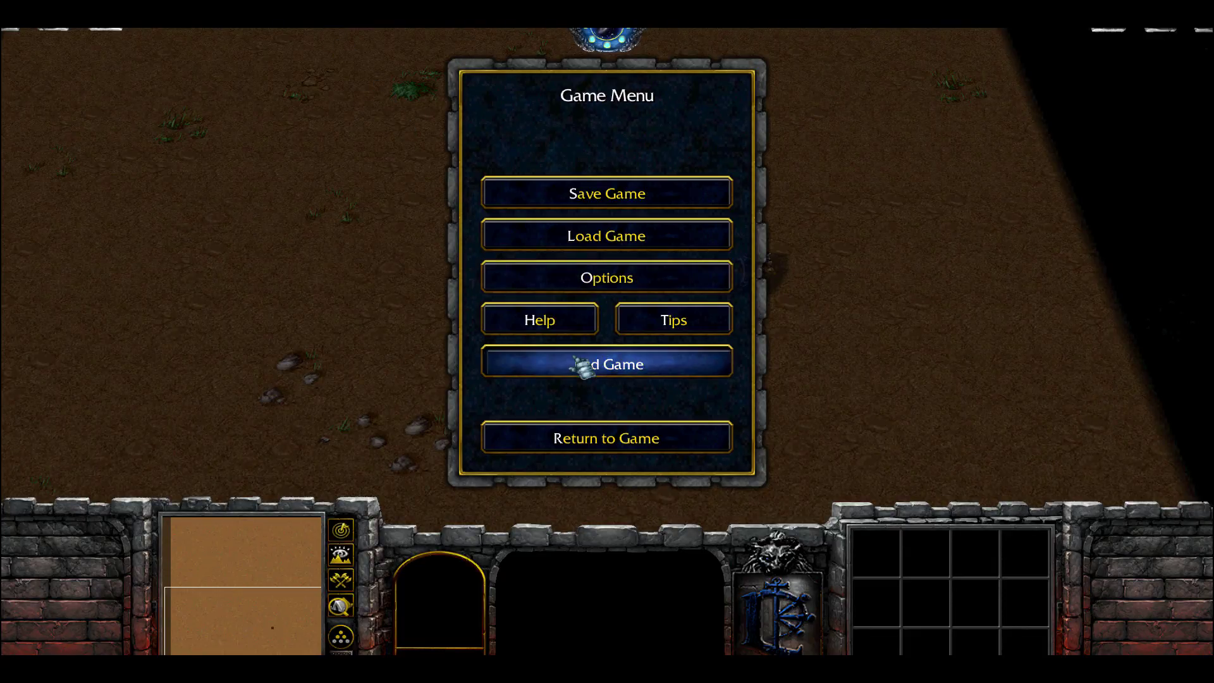